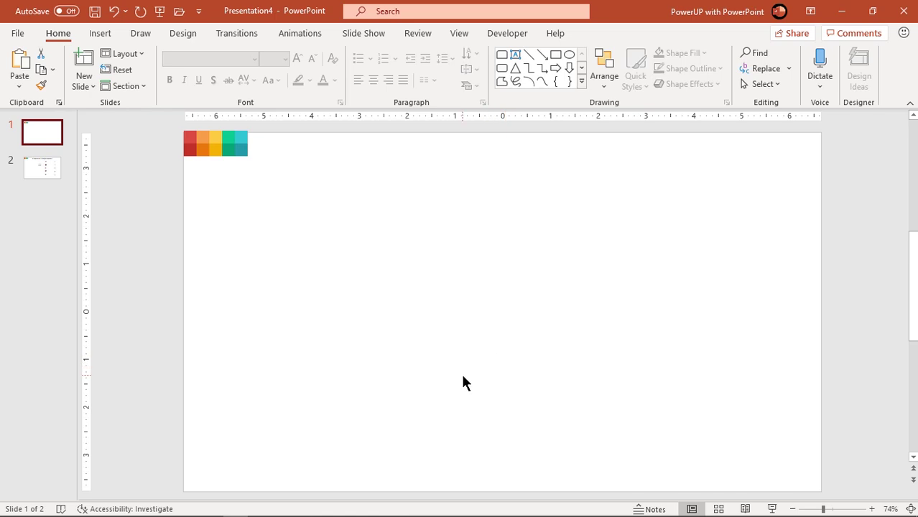
# Step: Show the centre guides and switch the slide background to a gradient fill
pyautogui.click(459, 33)
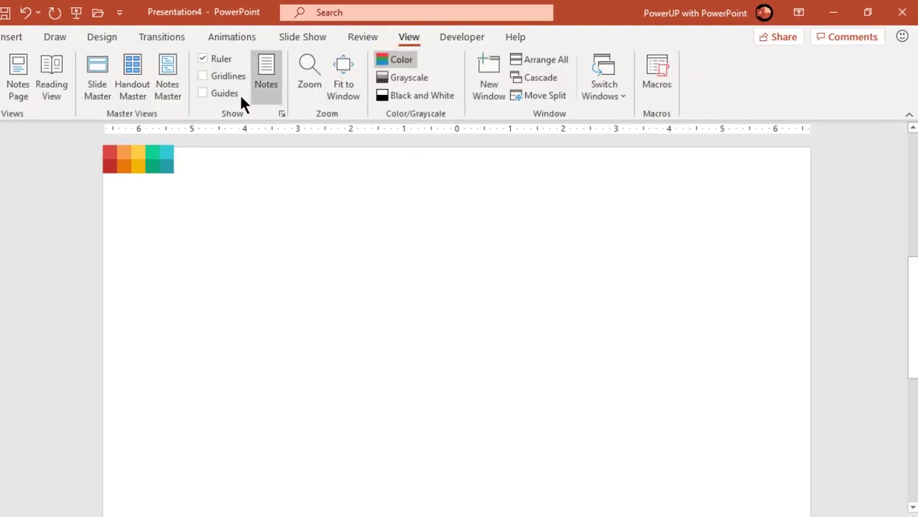
pyautogui.click(236, 94)
pyautogui.rightClick(492, 272)
pyautogui.click(531, 417)
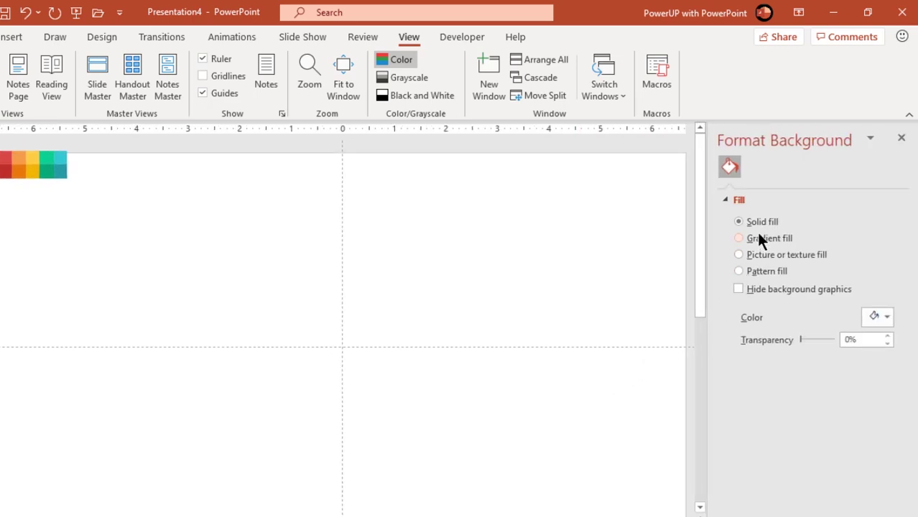
pyautogui.click(758, 235)
# Step: Reduce the background gradient to two stops, make it diagonal, and move one stop to 91%
pyautogui.click(836, 425)
pyautogui.click(884, 423)
pyautogui.click(885, 425)
pyautogui.click(884, 361)
pyautogui.click(840, 392)
pyautogui.moveTo(814, 423); pyautogui.dragTo(831, 434)
# Step: Colour the gradient stops grey #A4AFB8 and very light grey, then close the background pane
pyautogui.click(880, 450)
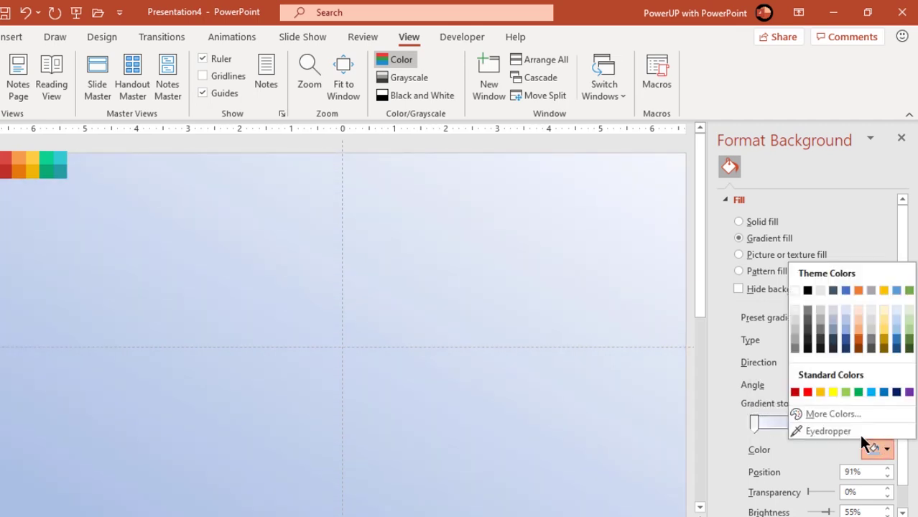
pyautogui.click(840, 415)
pyautogui.click(375, 279)
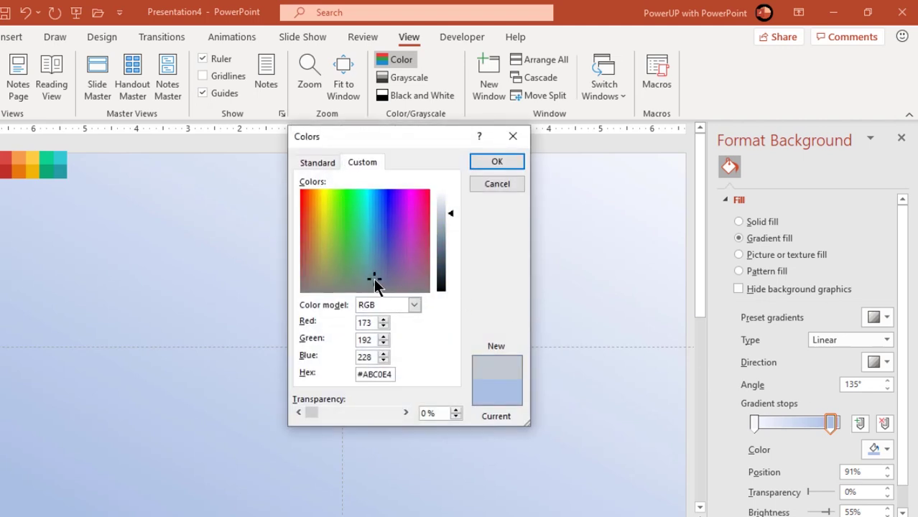
pyautogui.click(442, 223)
pyautogui.click(495, 164)
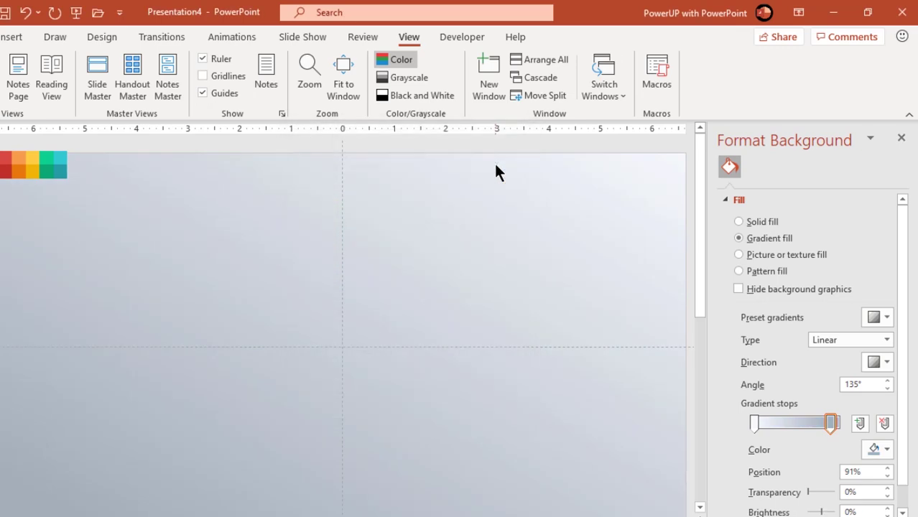
pyautogui.click(754, 424)
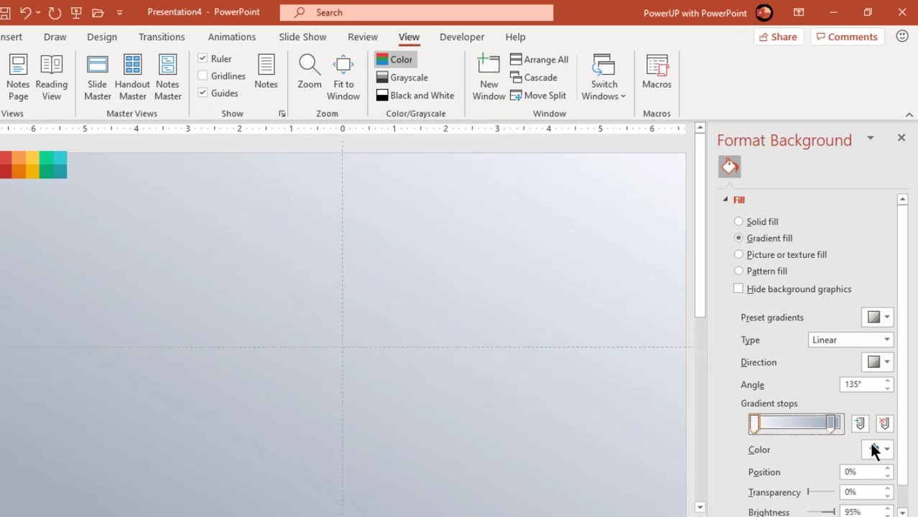
pyautogui.click(873, 448)
pyautogui.click(793, 244)
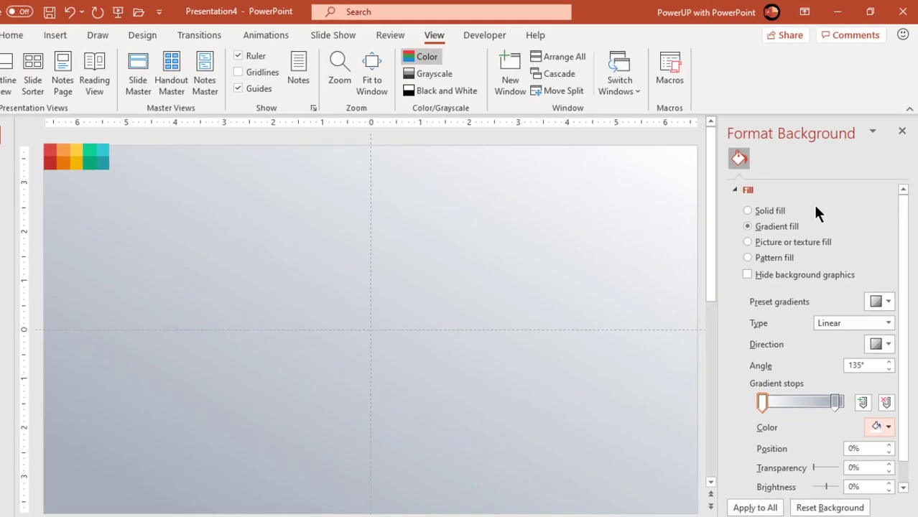
pyautogui.click(901, 138)
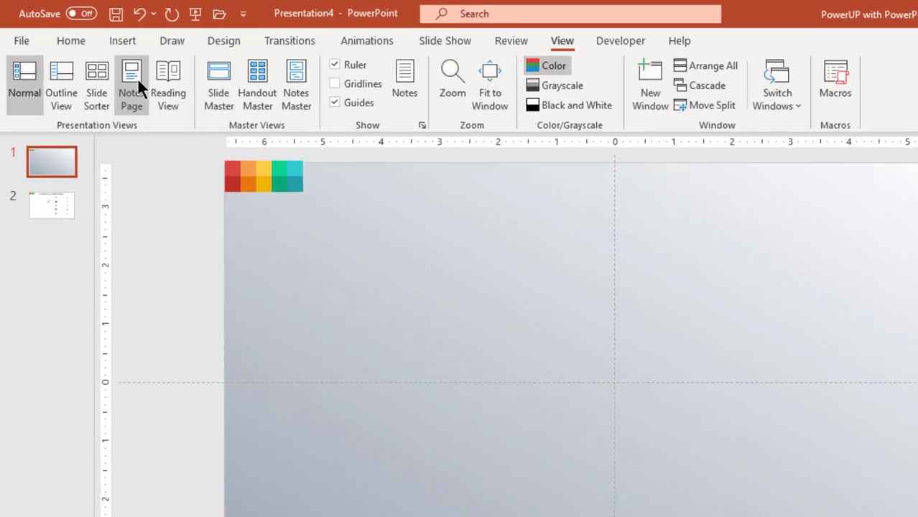
# Step: Draw a Top Corners Rounded Rectangle near the slide's top centre with fully rounded corners
pyautogui.click(122, 41)
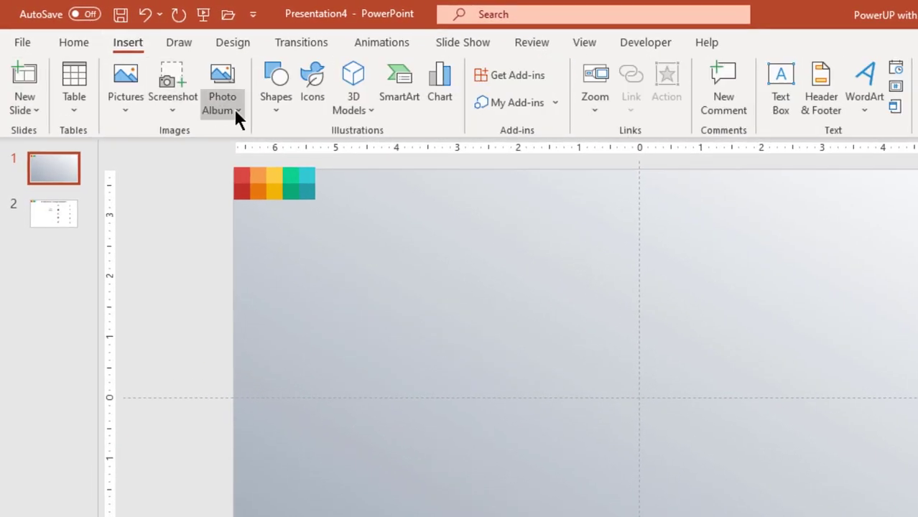
pyautogui.click(276, 112)
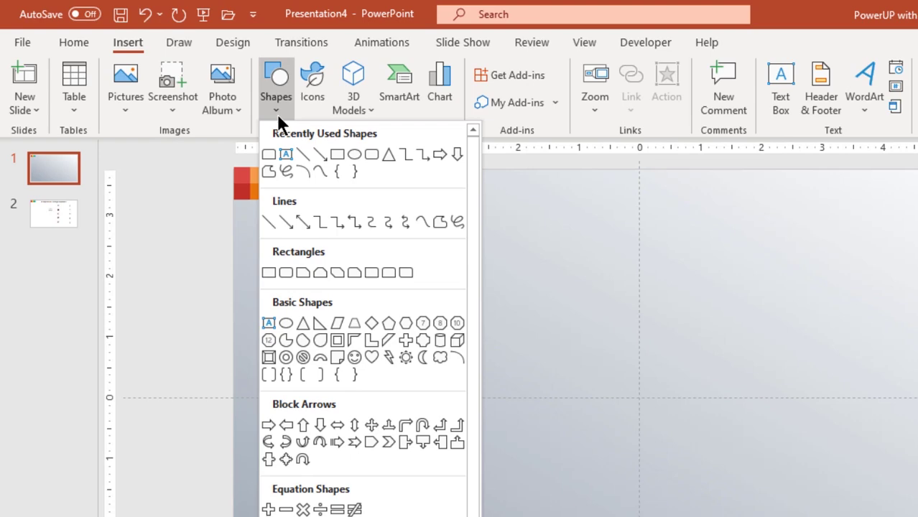
pyautogui.click(389, 275)
pyautogui.moveTo(554, 248); pyautogui.dragTo(604, 330)
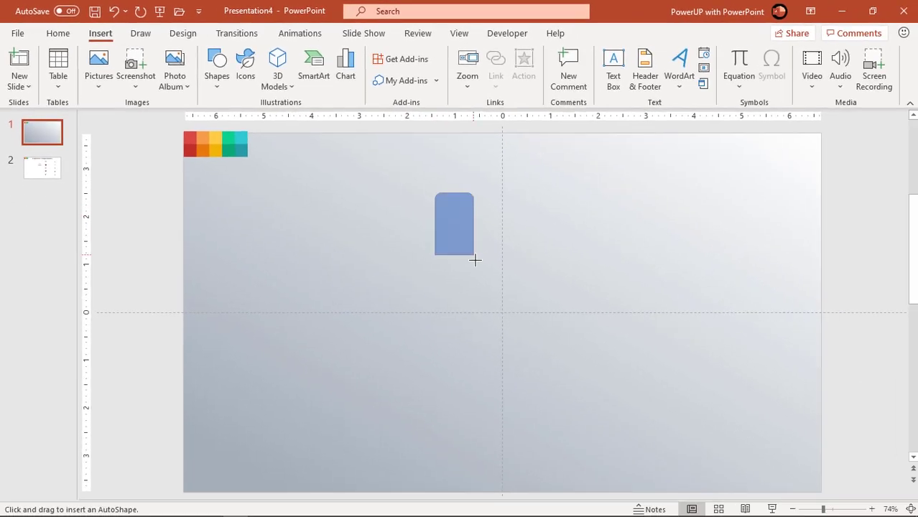
pyautogui.moveTo(474, 259); pyautogui.dragTo(492, 285)
pyautogui.moveTo(481, 194); pyautogui.dragTo(448, 201)
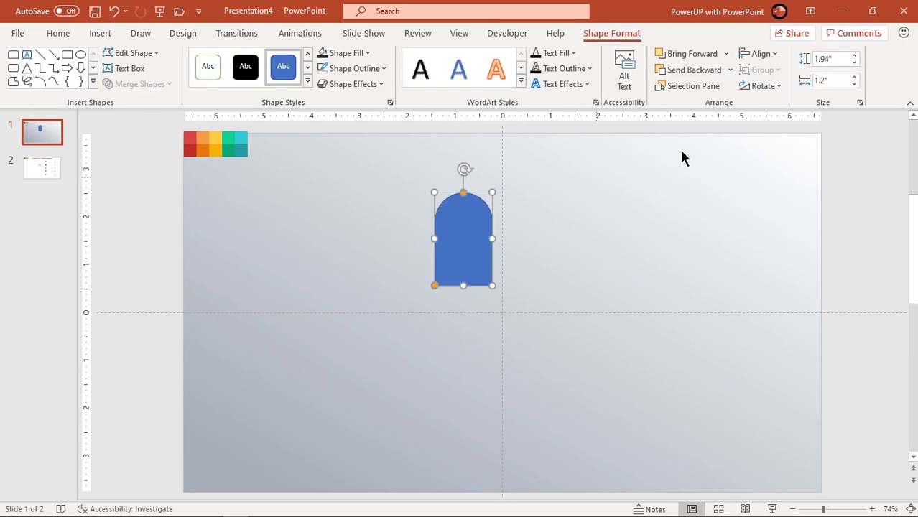
# Step: Rotate the arch 90° left, remove its outline, then reposition and widen it
pyautogui.click(763, 87)
pyautogui.click(766, 121)
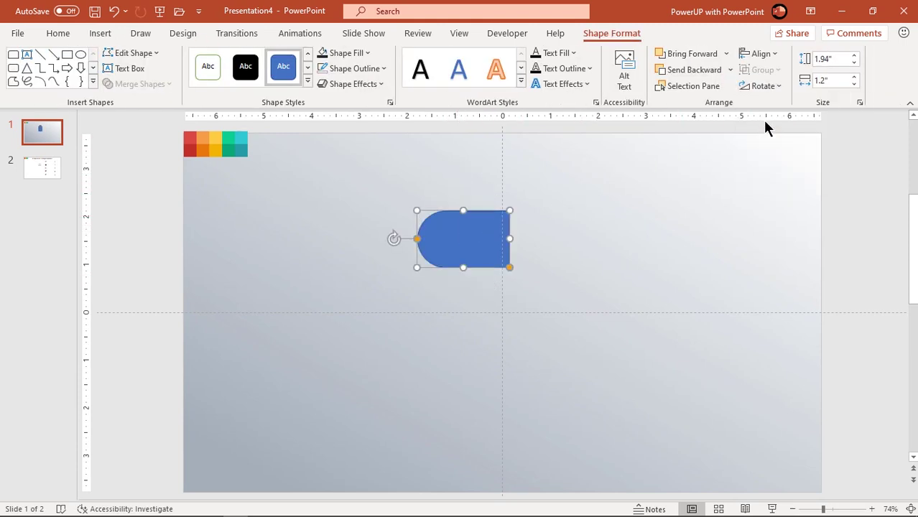
pyautogui.click(362, 72)
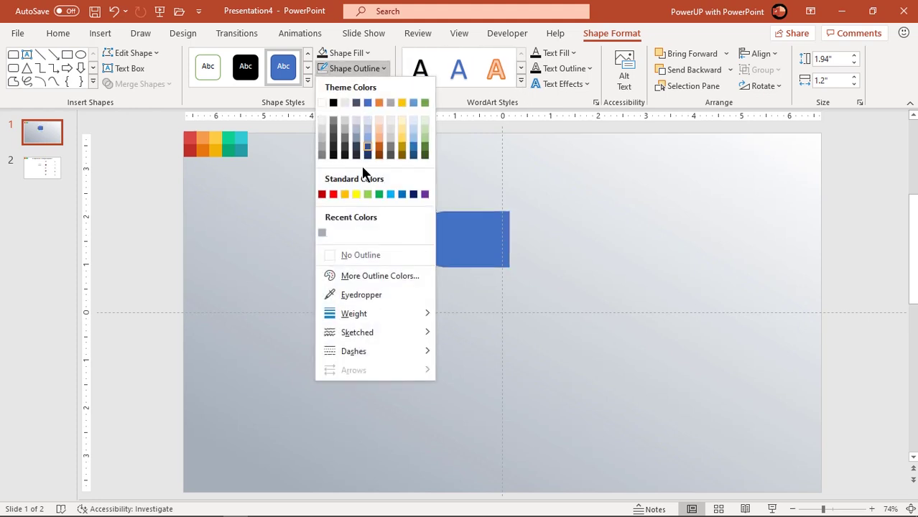
pyautogui.click(356, 250)
pyautogui.moveTo(432, 251); pyautogui.dragTo(437, 209)
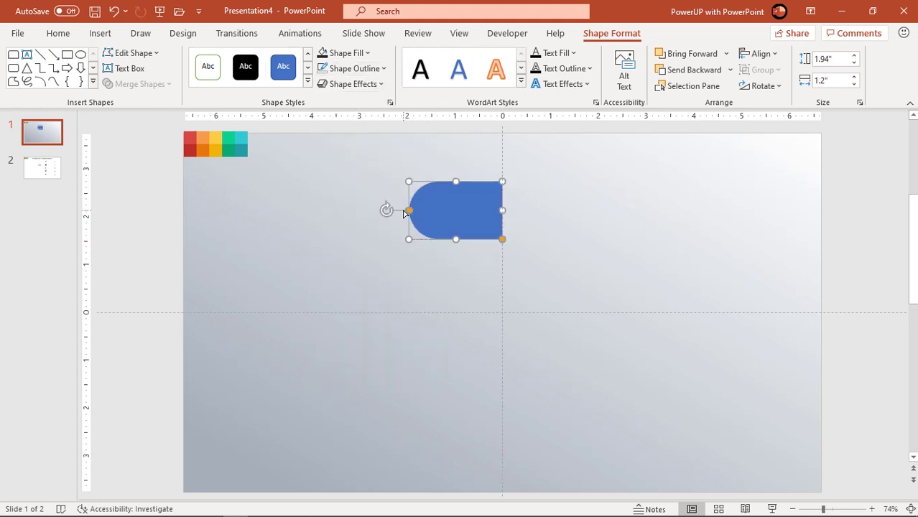
pyautogui.moveTo(409, 240); pyautogui.dragTo(398, 242)
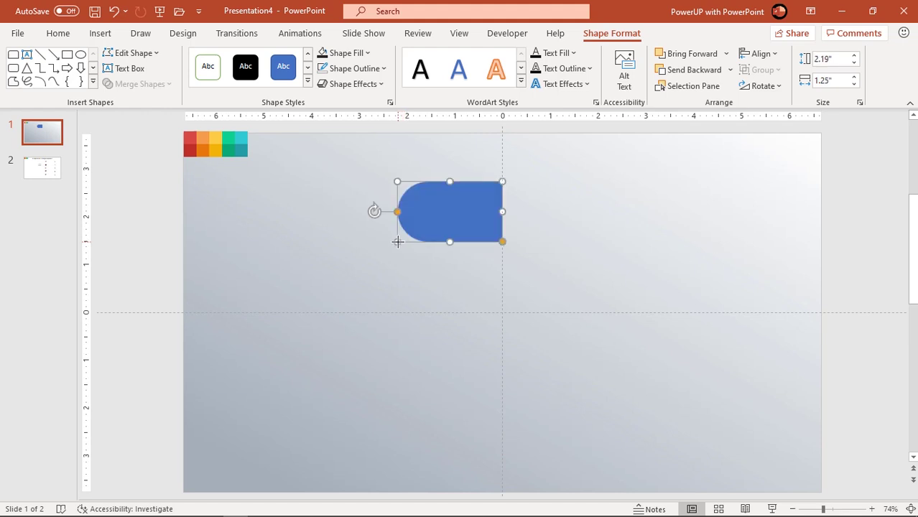
# Step: Duplicate the half, flip the copy horizontally, and join the two into one pill
pyautogui.moveTo(467, 228); pyautogui.dragTo(563, 243)
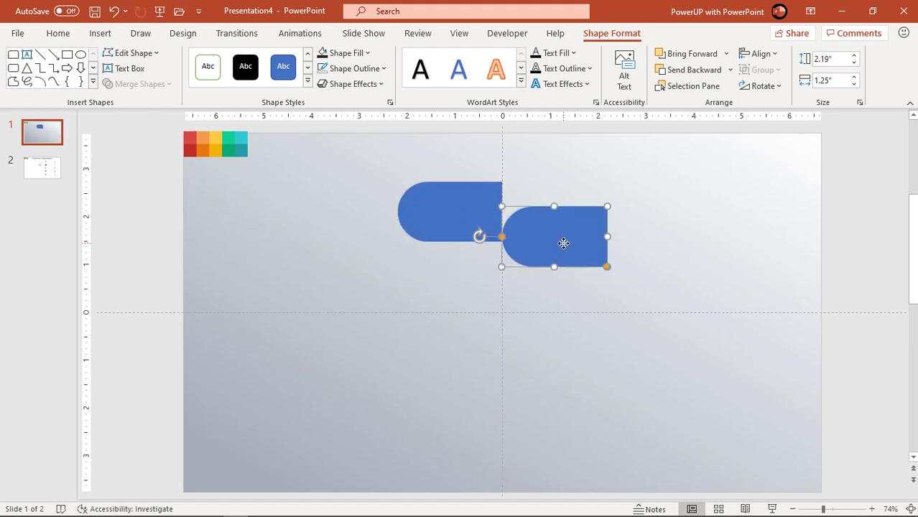
pyautogui.click(754, 87)
pyautogui.click(760, 160)
pyautogui.moveTo(550, 242); pyautogui.dragTo(544, 220)
pyautogui.click(551, 276)
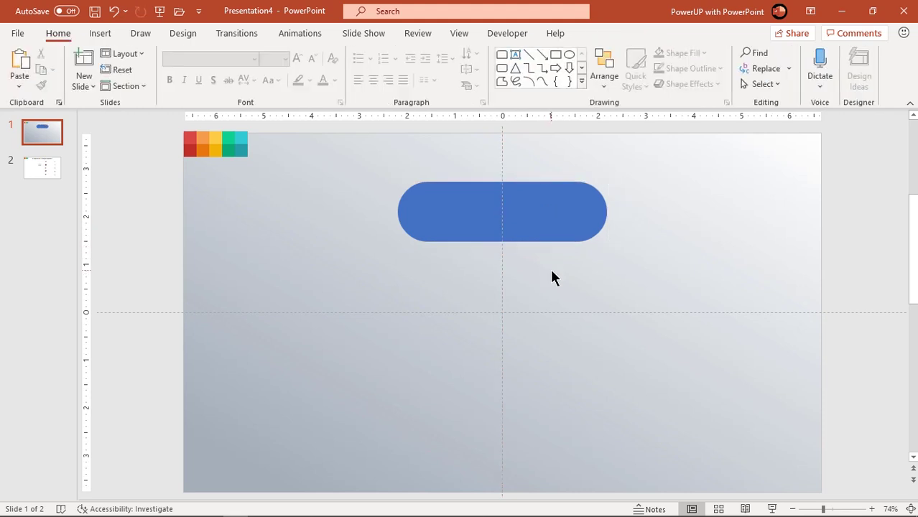
# Step: Give the left pill half a gradient fill with both stops eyedropped from the corner palette's red
pyautogui.click(476, 222)
pyautogui.rightClick(476, 222)
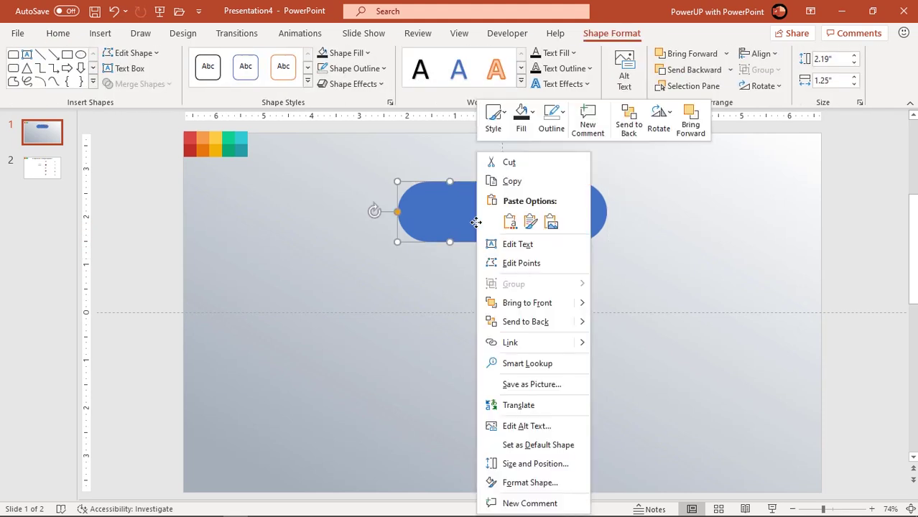
pyautogui.click(511, 481)
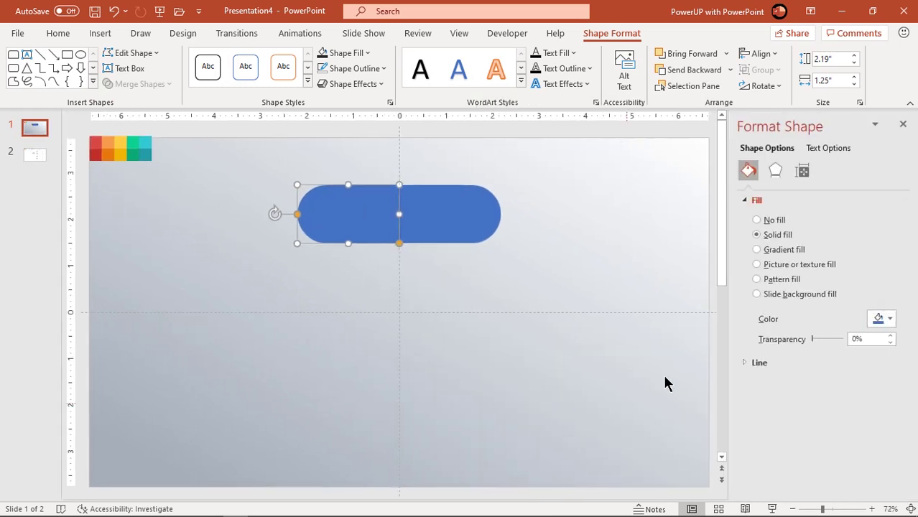
pyautogui.click(774, 253)
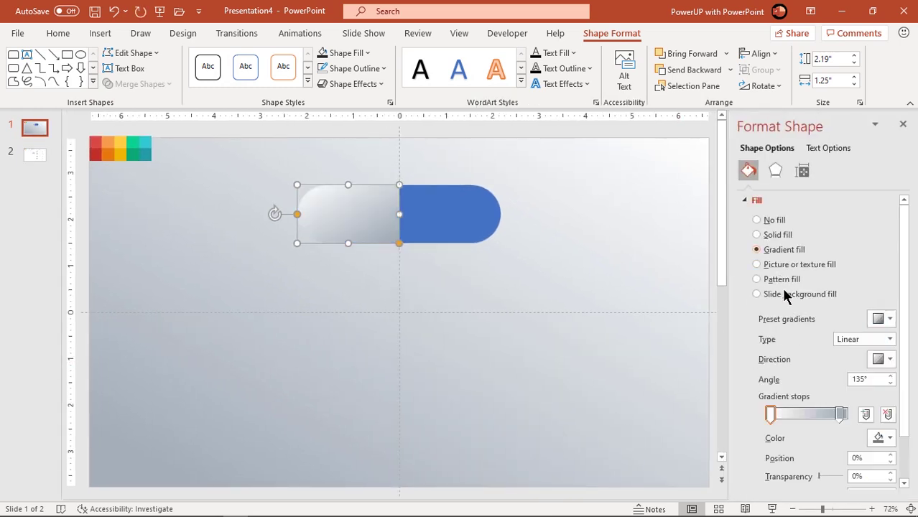
pyautogui.click(880, 438)
pyautogui.click(831, 420)
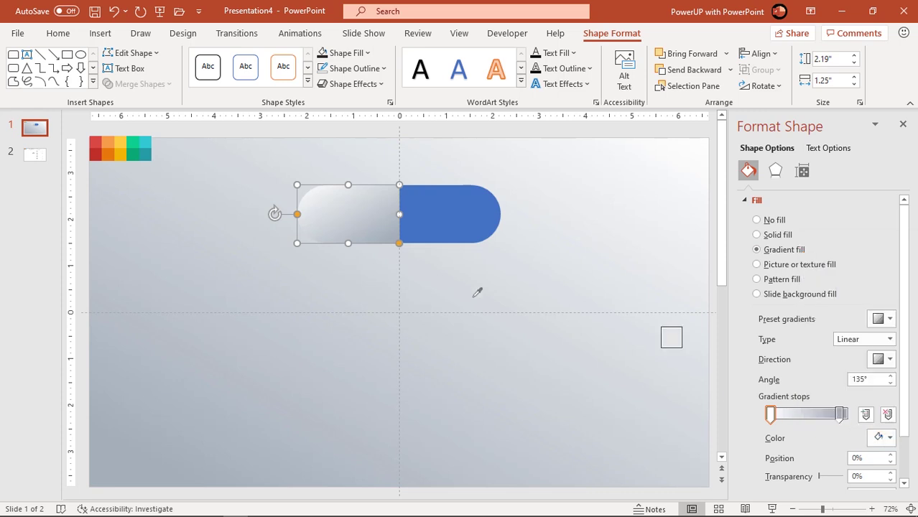
pyautogui.click(97, 144)
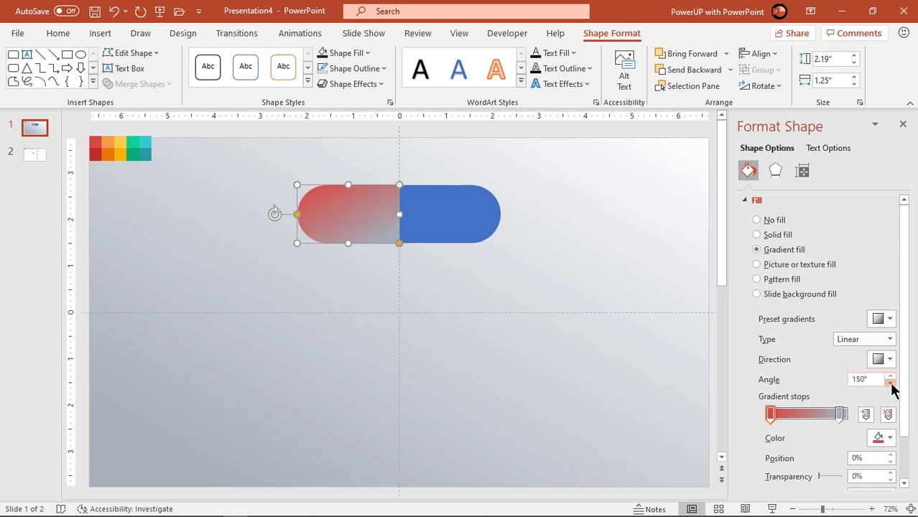
pyautogui.click(840, 415)
pyautogui.click(878, 438)
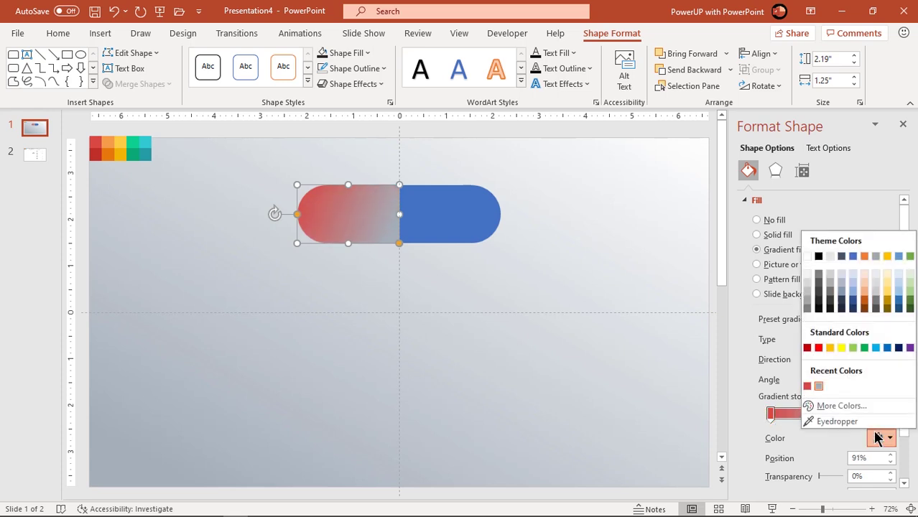
pyautogui.click(836, 421)
pyautogui.click(101, 151)
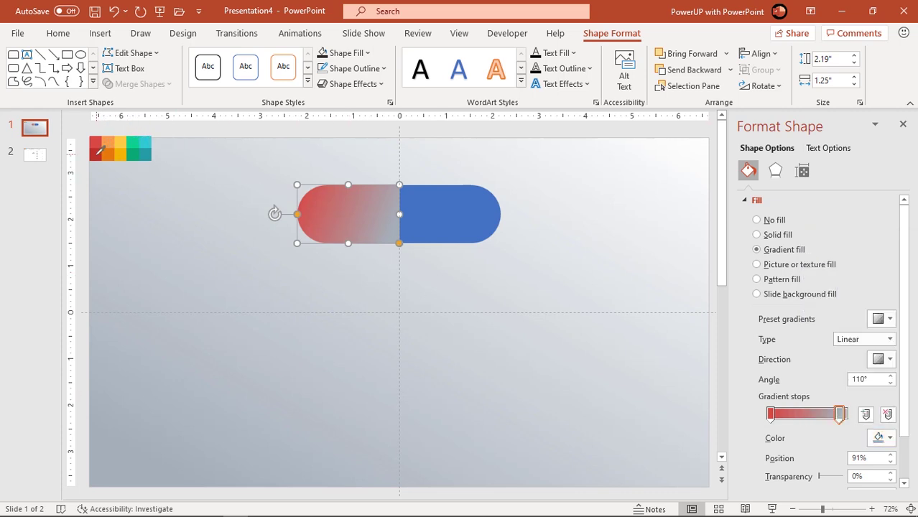
# Step: Give the right capsule half a white-to-light-grey gradient fill
pyautogui.click(454, 229)
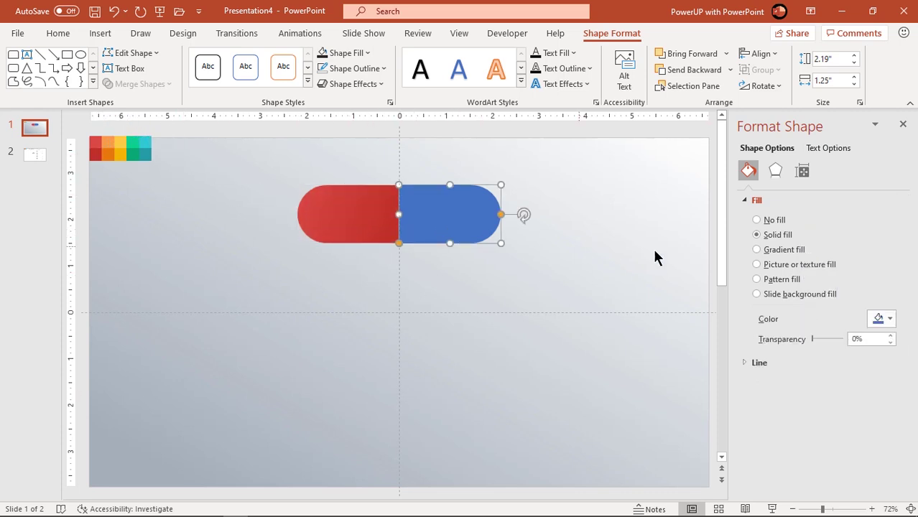
pyautogui.click(784, 252)
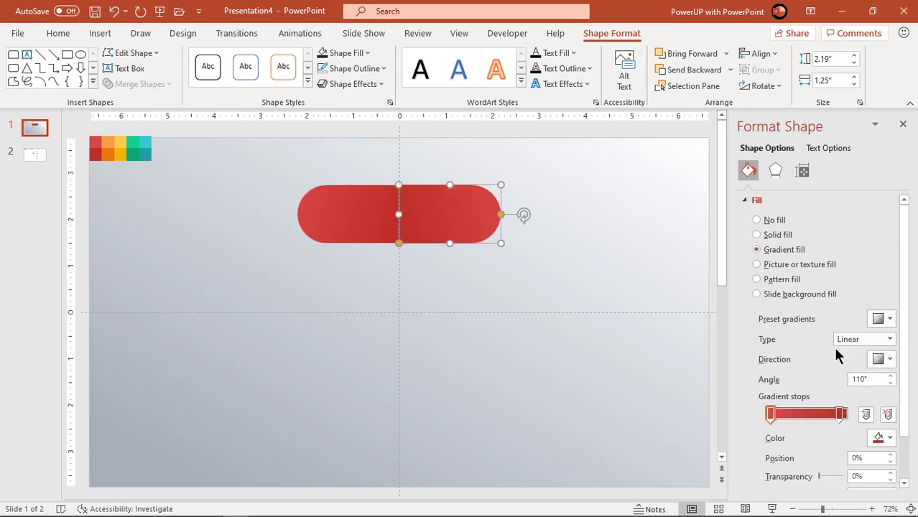
pyautogui.click(883, 438)
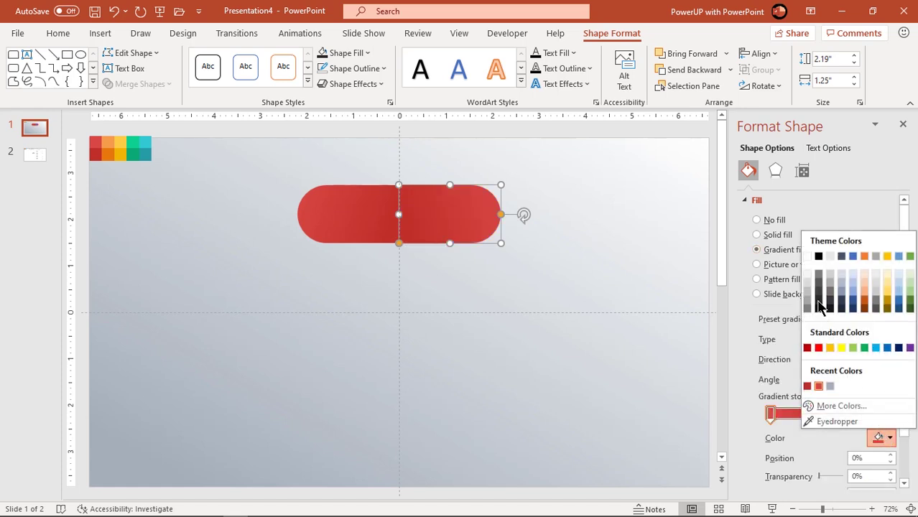
pyautogui.click(807, 256)
pyautogui.click(840, 414)
pyautogui.click(882, 438)
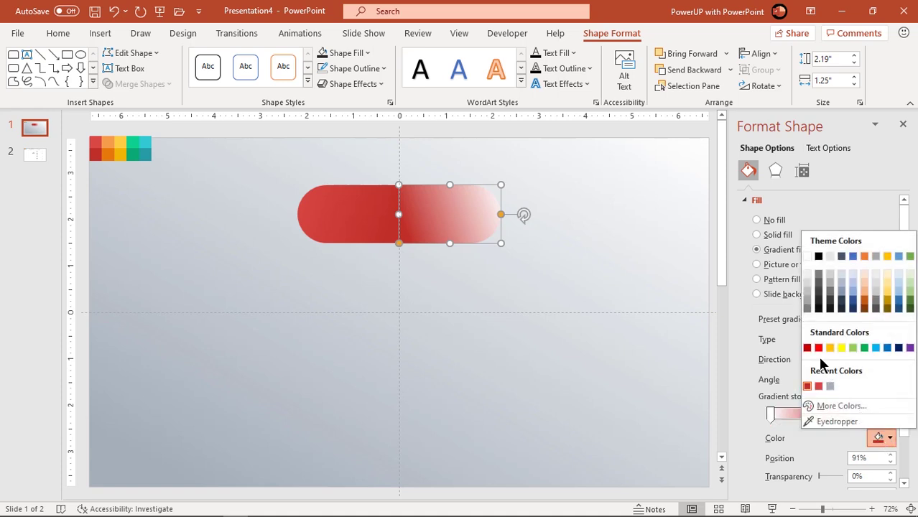
pyautogui.click(807, 282)
# Step: Set that gradient's direction to the 45° diagonal
pyautogui.click(881, 360)
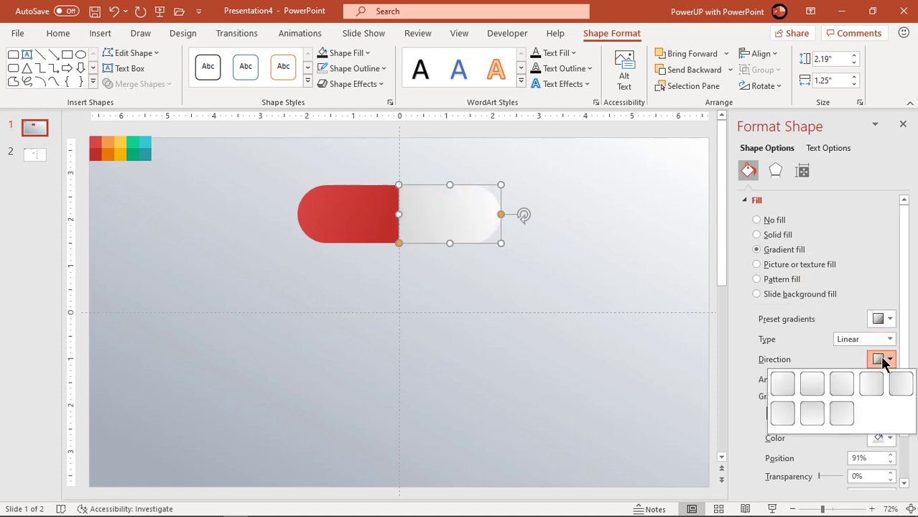
pyautogui.click(841, 412)
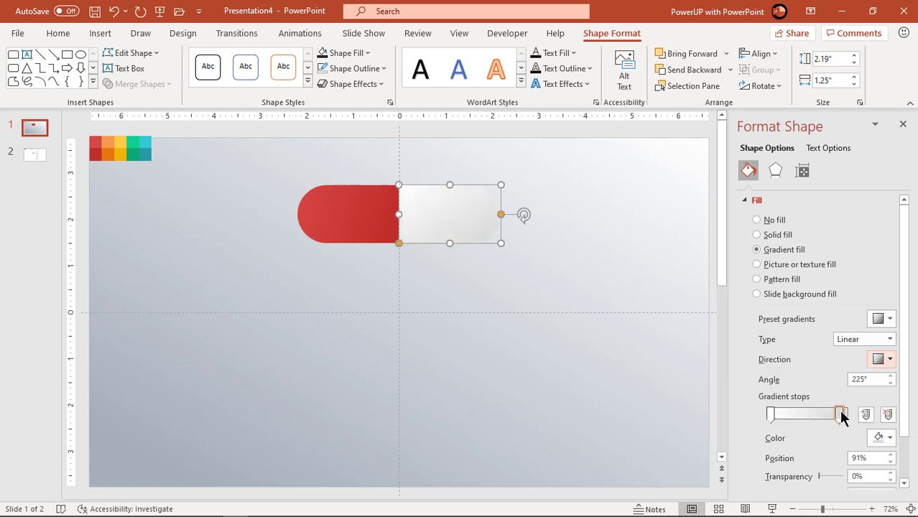
pyautogui.click(883, 364)
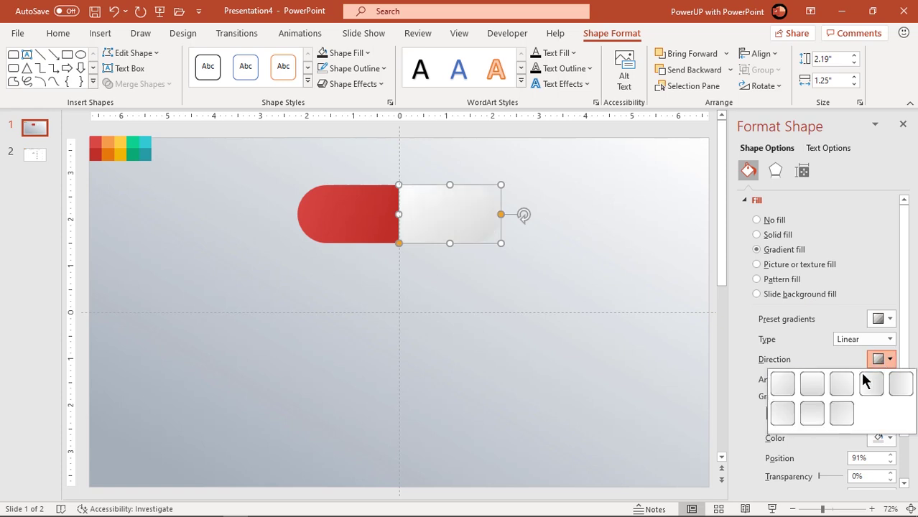
pyautogui.click(789, 384)
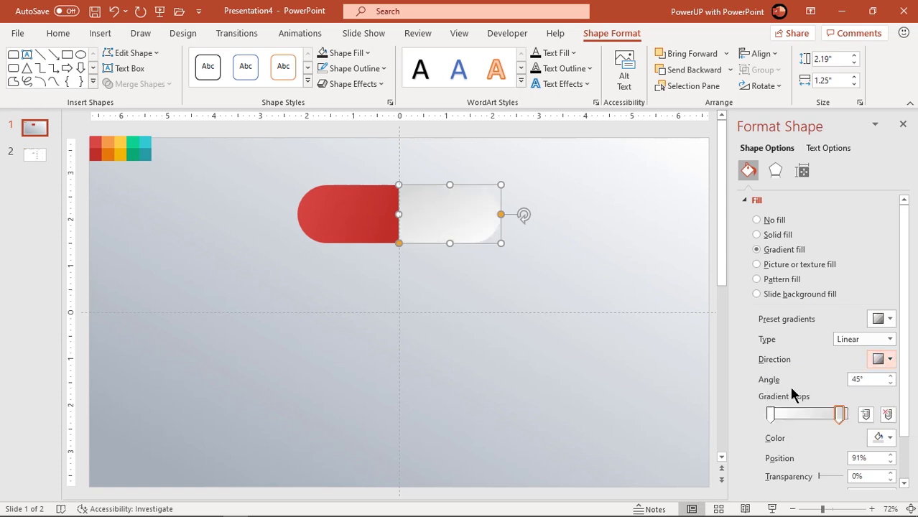
pyautogui.click(512, 359)
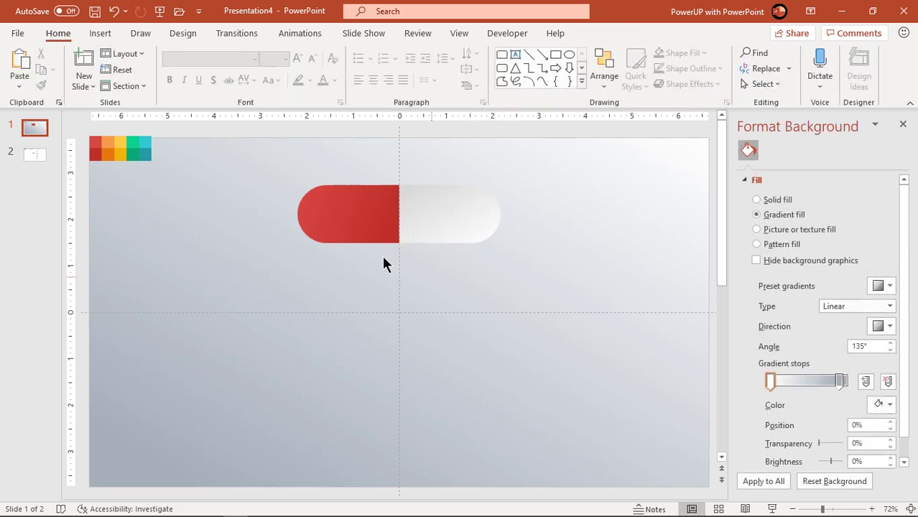
# Step: Draw a small isosceles triangle, flip it vertically, and place it under the white half's edge
pyautogui.click(371, 234)
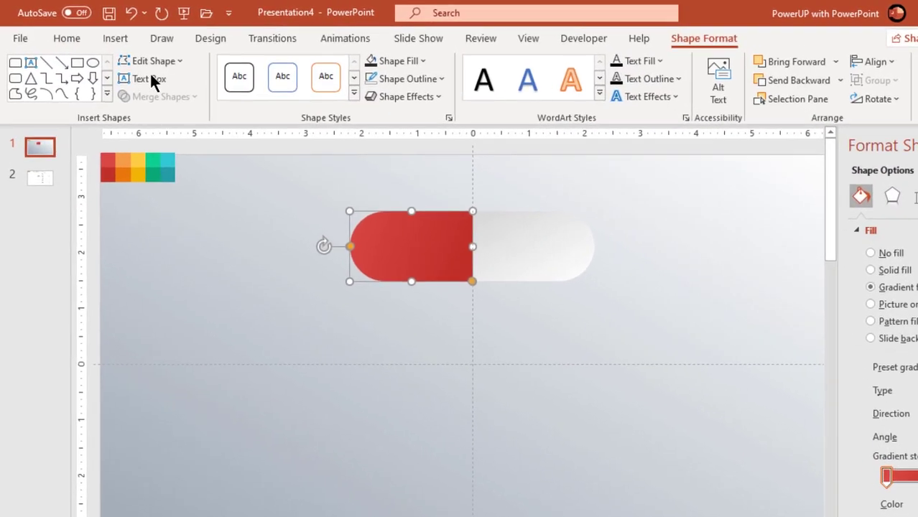
pyautogui.click(116, 39)
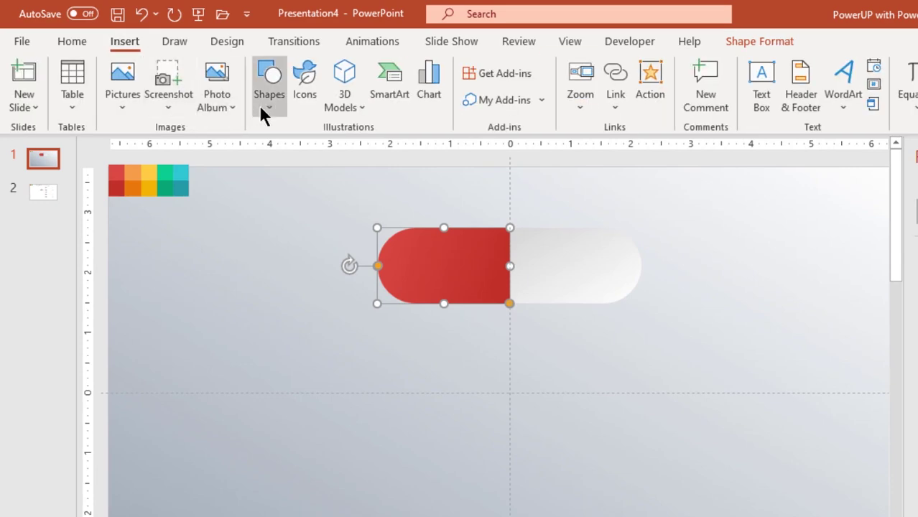
pyautogui.click(240, 106)
pyautogui.click(376, 151)
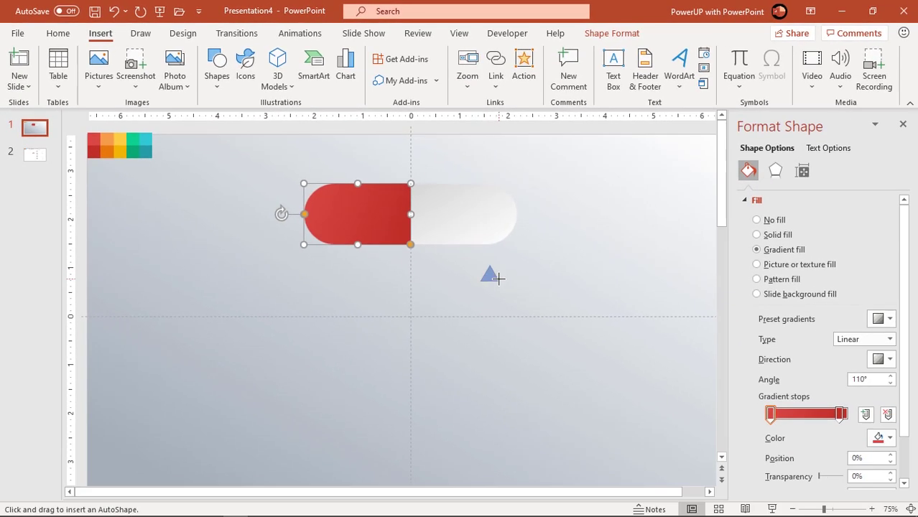
pyautogui.moveTo(497, 279); pyautogui.dragTo(501, 281)
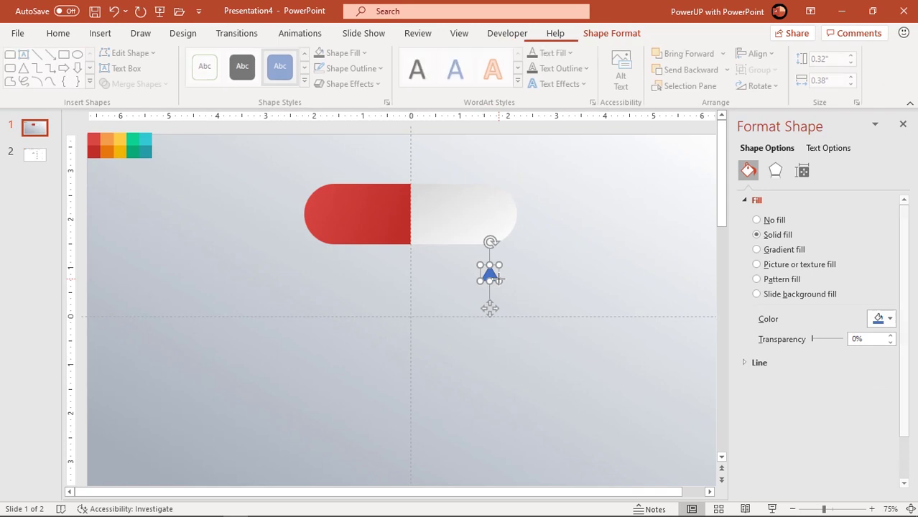
pyautogui.click(770, 87)
pyautogui.click(773, 142)
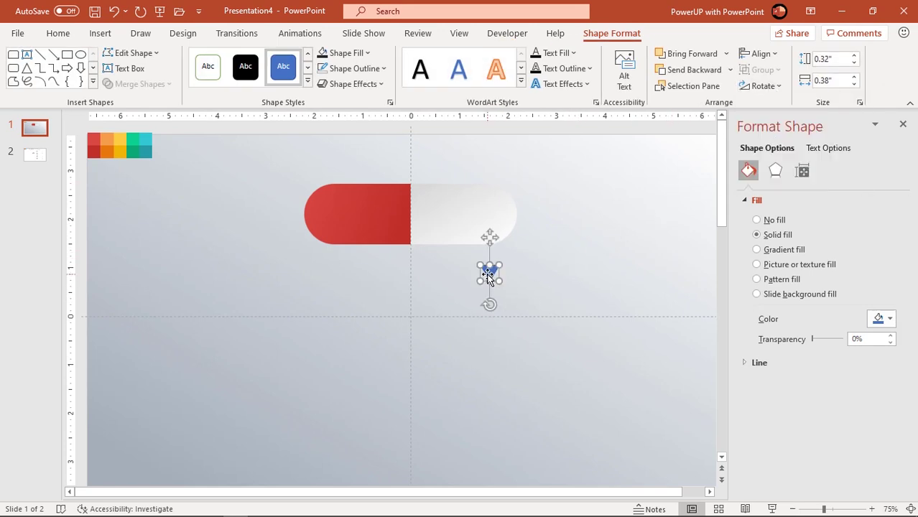
pyautogui.moveTo(488, 270); pyautogui.dragTo(481, 248)
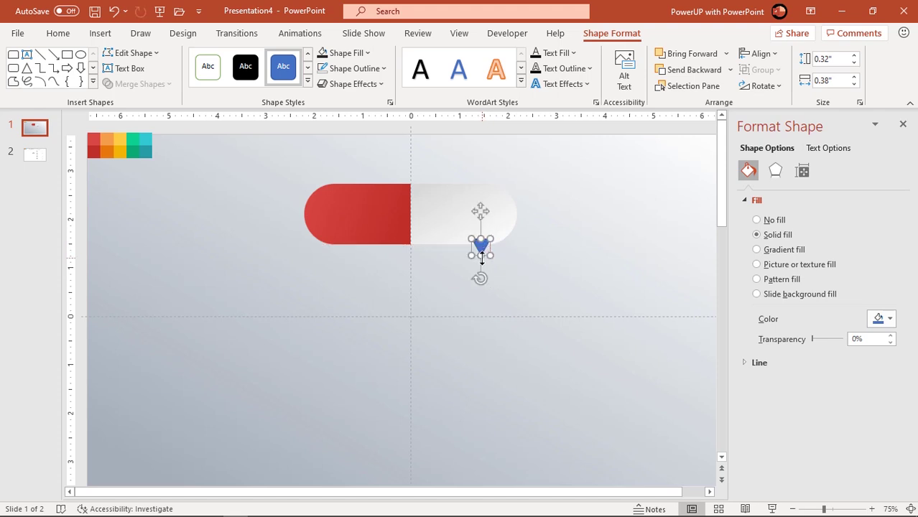
# Step: Union the white capsule half and the triangle with Merge Shapes
pyautogui.click(459, 223)
pyautogui.keyDown('shift'); pyautogui.click(481, 251); pyautogui.keyUp('shift')
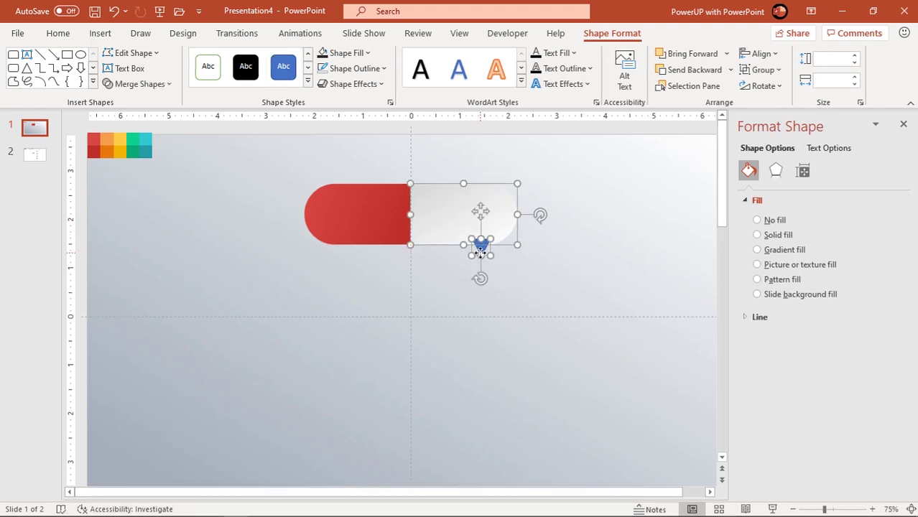
pyautogui.click(169, 95)
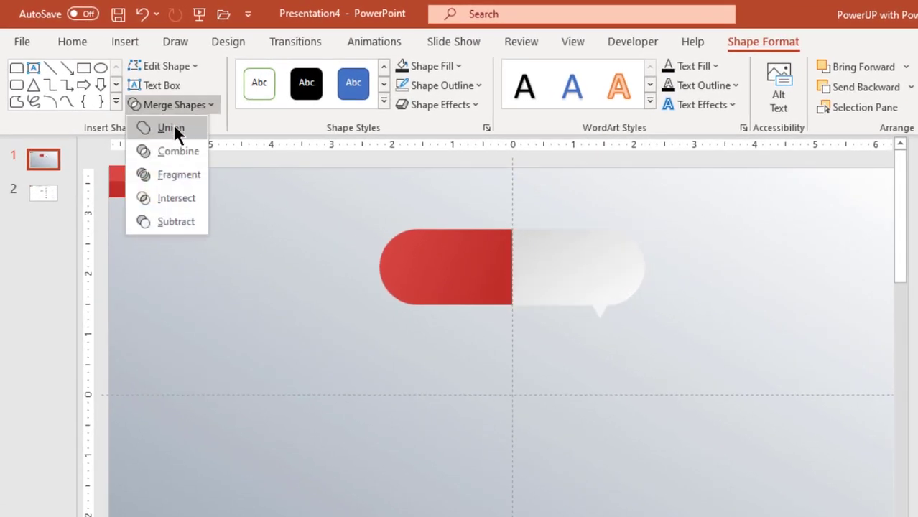
pyautogui.click(173, 128)
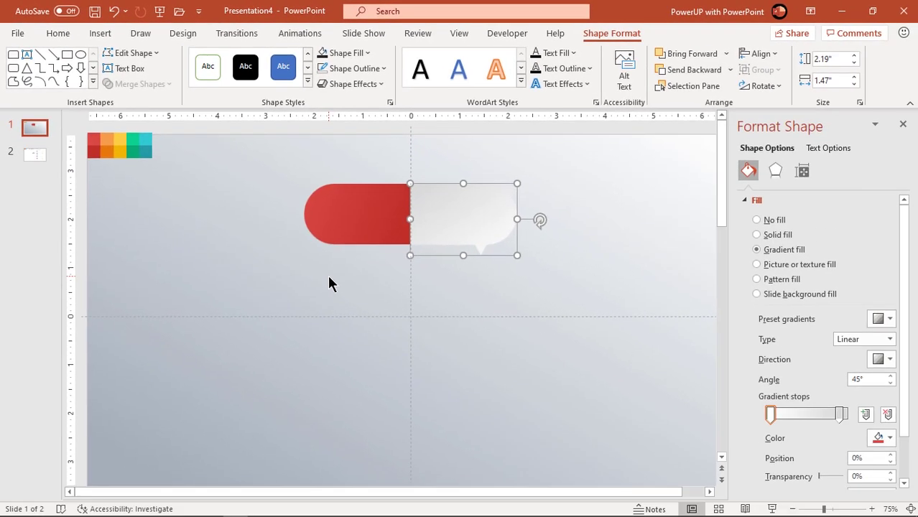
# Step: Zoom in and draw a 0.61" × 0.08" fully rounded rectangle bar centred on the red half
pyautogui.click(360, 220)
pyautogui.scroll(5, 361, 222)
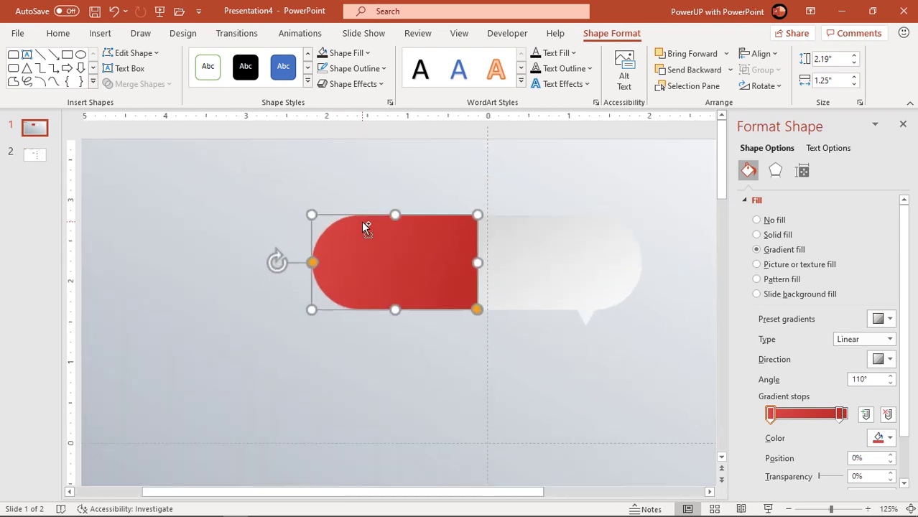
pyautogui.scroll(10, 539, 359)
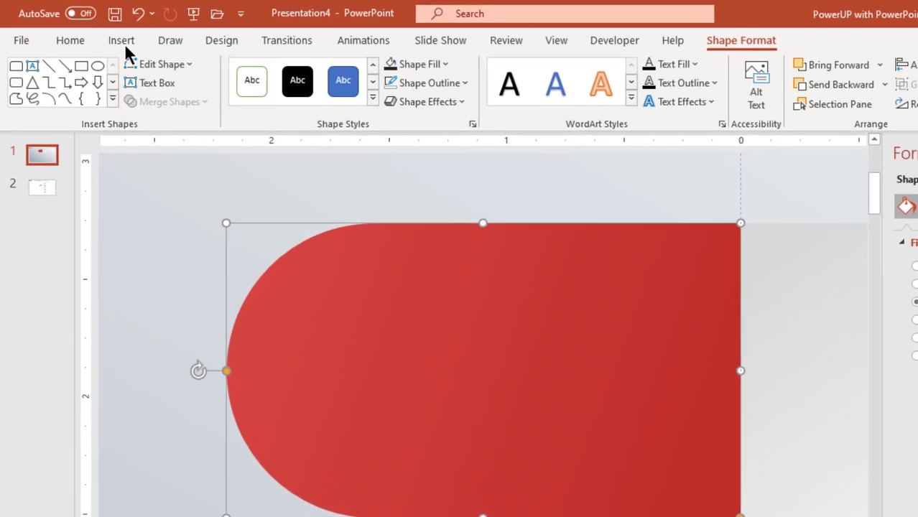
pyautogui.click(100, 34)
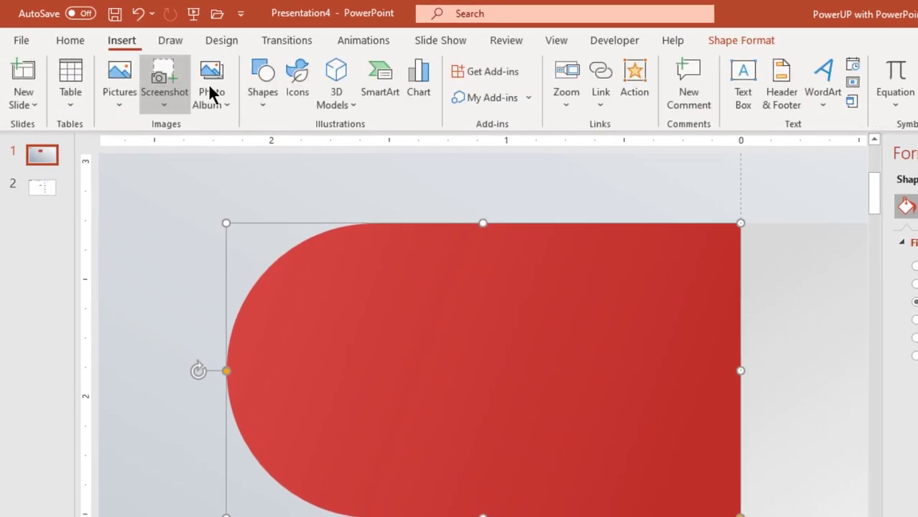
pyautogui.click(259, 108)
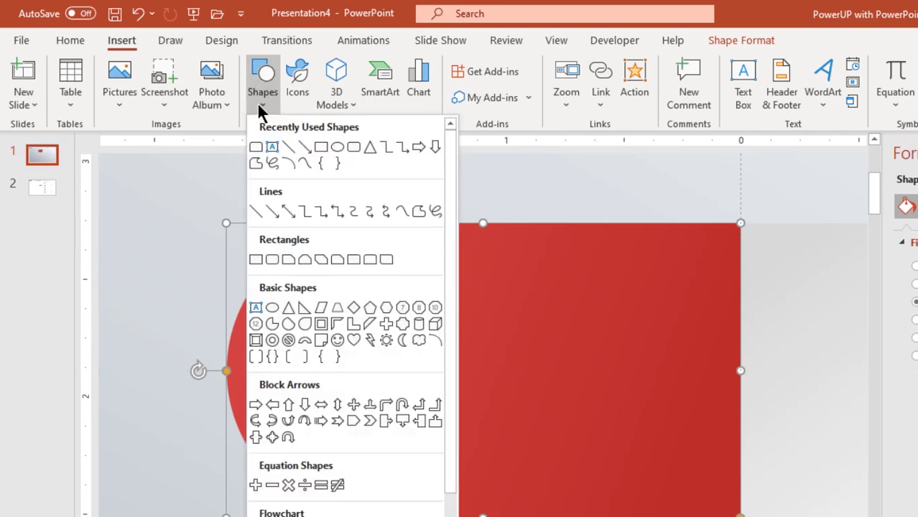
pyautogui.click(354, 147)
pyautogui.moveTo(537, 289); pyautogui.dragTo(572, 449)
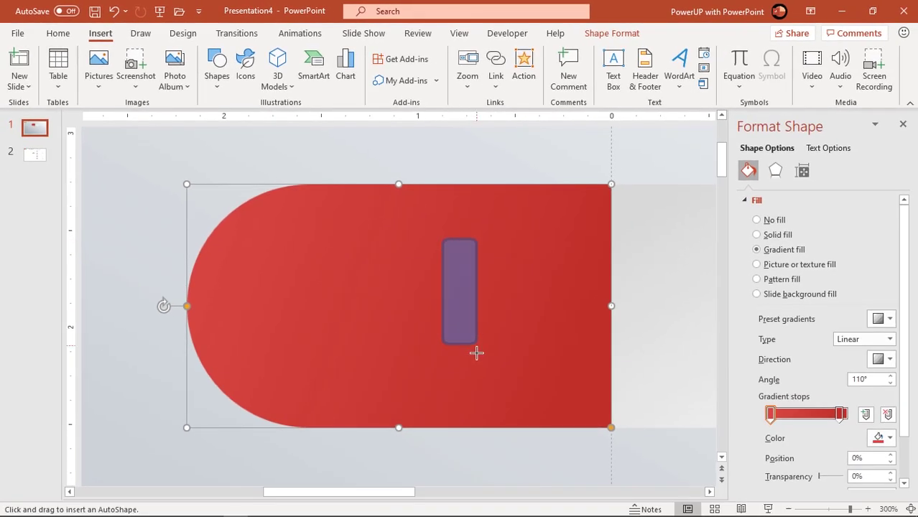
pyautogui.moveTo(472, 370); pyautogui.dragTo(470, 371)
pyautogui.moveTo(450, 242); pyautogui.dragTo(458, 307)
pyautogui.moveTo(457, 241); pyautogui.dragTo(457, 257)
pyautogui.moveTo(451, 330); pyautogui.dragTo(451, 319)
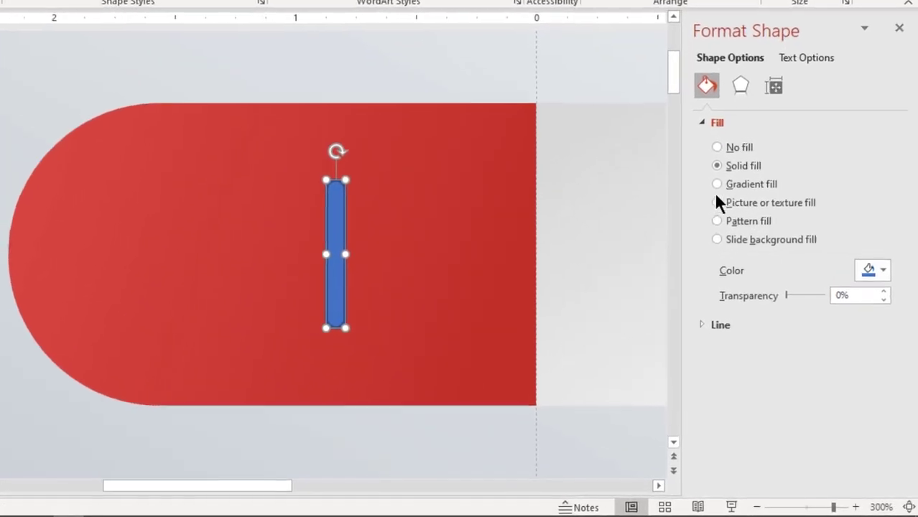
# Step: Give the bar a gradient fill, move the right stop to 78%, and add a deep-red stop
pyautogui.click(765, 251)
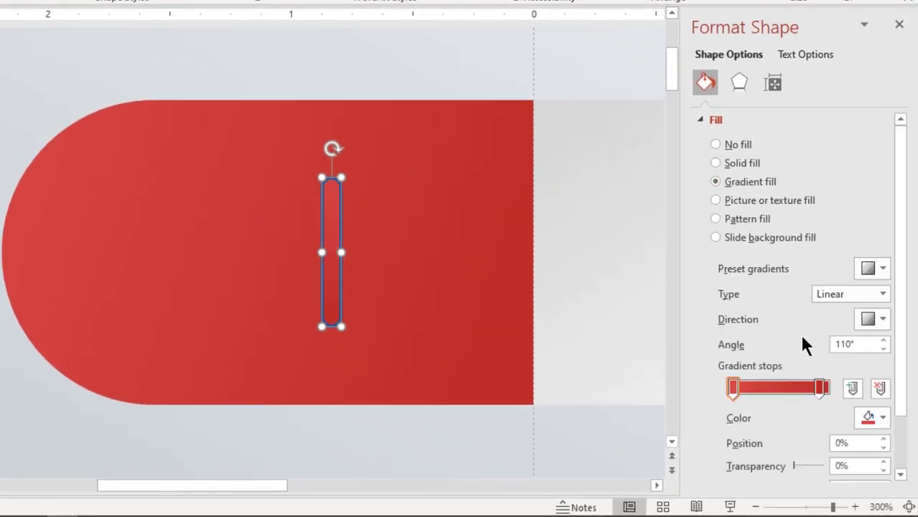
pyautogui.moveTo(820, 388); pyautogui.dragTo(799, 388)
pyautogui.click(825, 389)
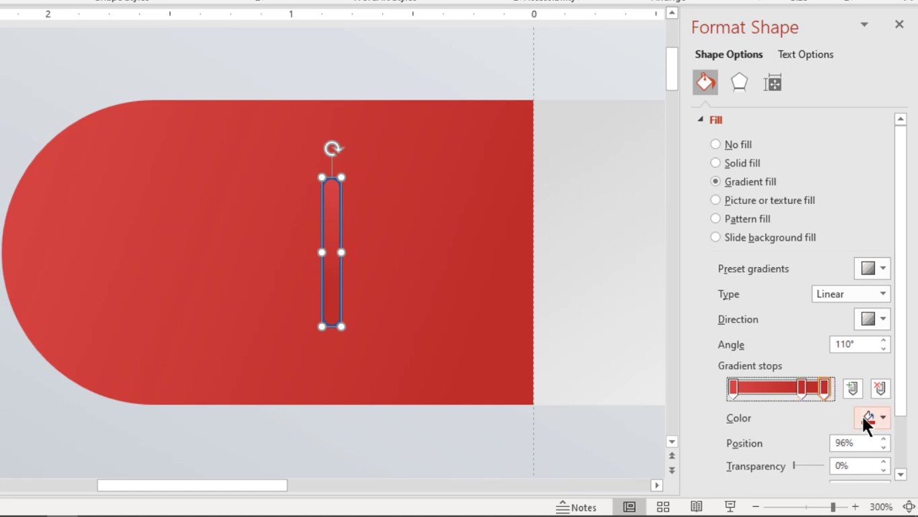
pyautogui.click(874, 419)
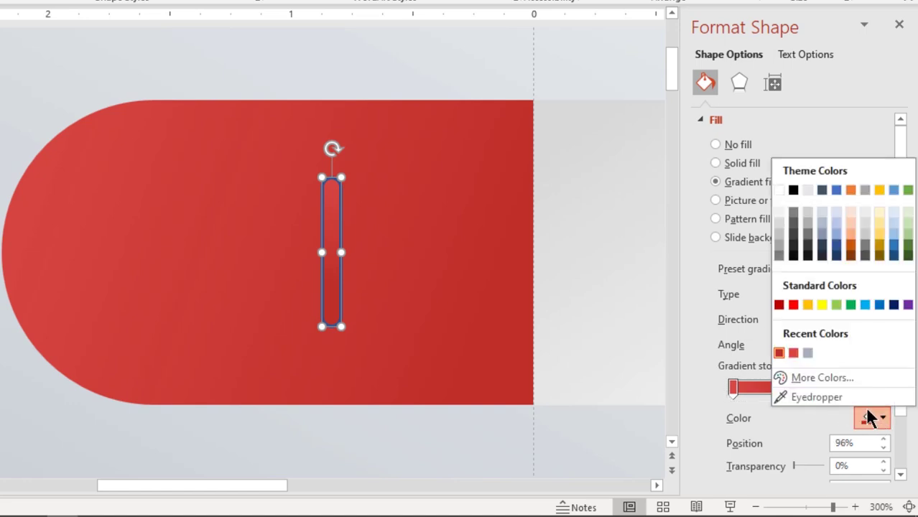
pyautogui.click(832, 380)
pyautogui.moveTo(391, 170); pyautogui.dragTo(391, 174)
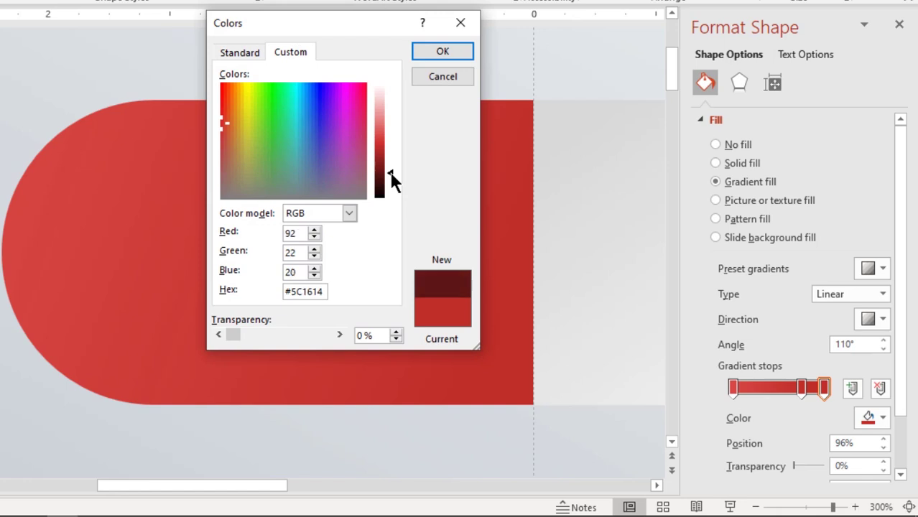
pyautogui.click(441, 52)
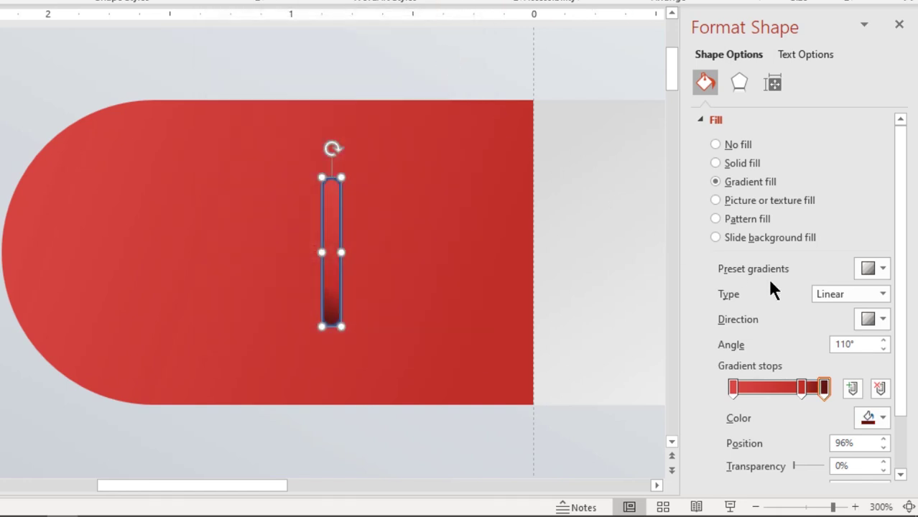
# Step: Set the bar's gradient angle to 180°
pyautogui.click(882, 341)
pyautogui.click(882, 341)
pyautogui.click(883, 341)
pyautogui.click(882, 341)
pyautogui.click(882, 341)
pyautogui.click(882, 341)
pyautogui.click(882, 340)
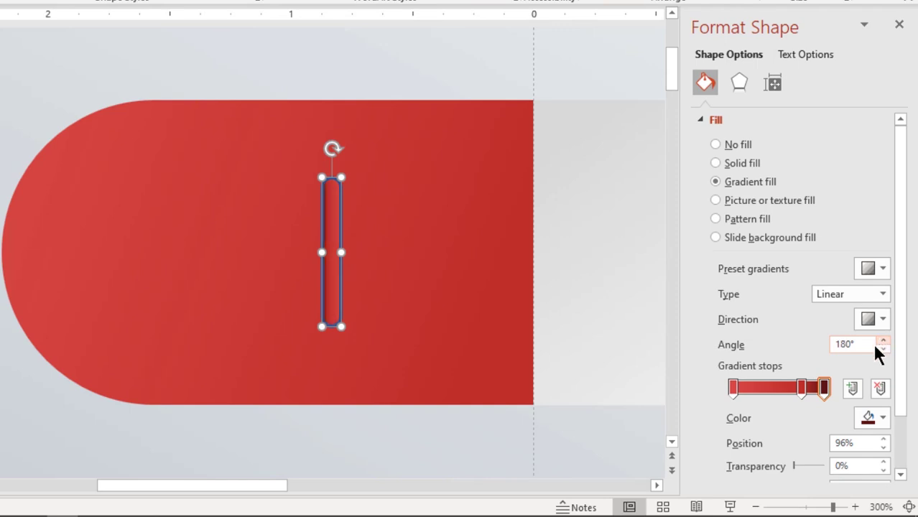
# Step: Make the middle stop dark red at 73% and move the left stop to 26%
pyautogui.click(802, 388)
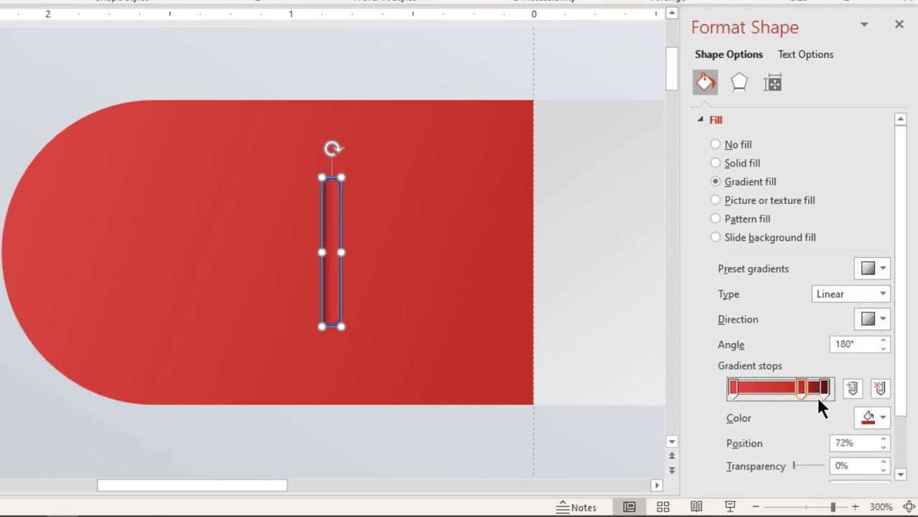
pyautogui.click(873, 418)
pyautogui.click(778, 353)
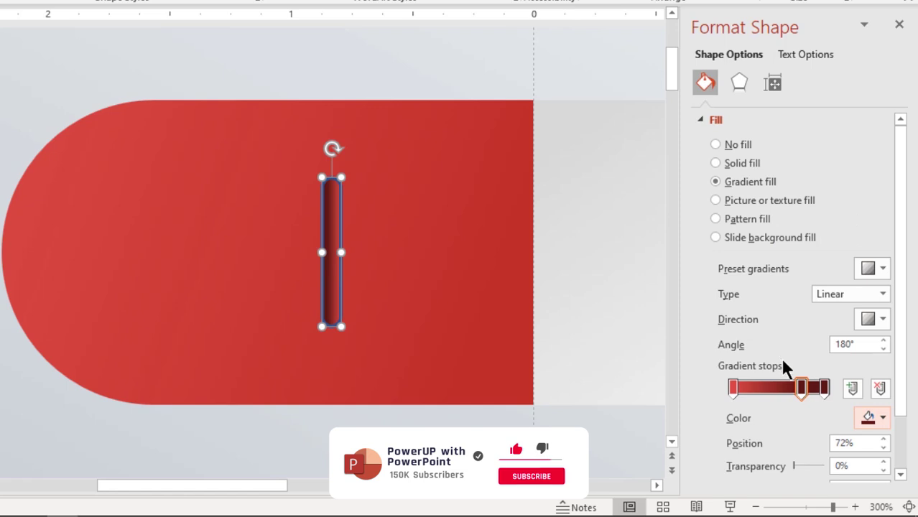
pyautogui.moveTo(807, 386); pyautogui.dragTo(816, 382)
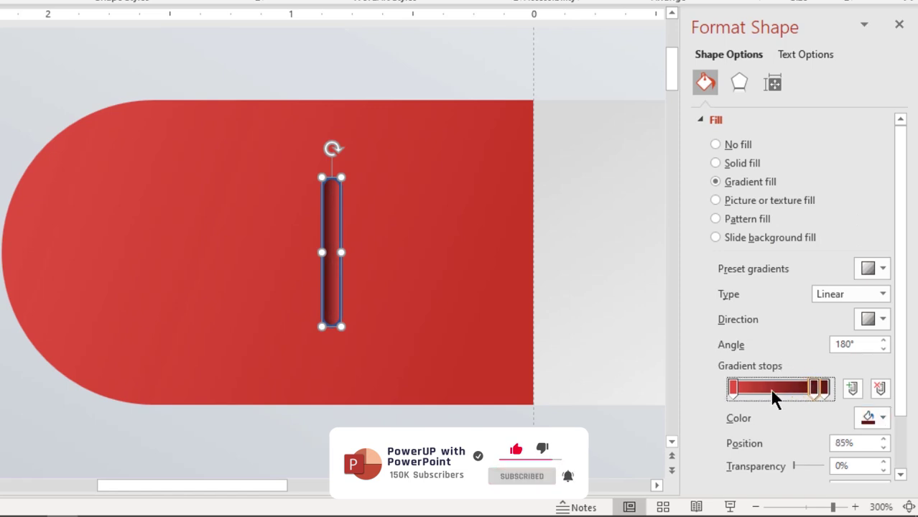
pyautogui.moveTo(733, 389); pyautogui.dragTo(759, 389)
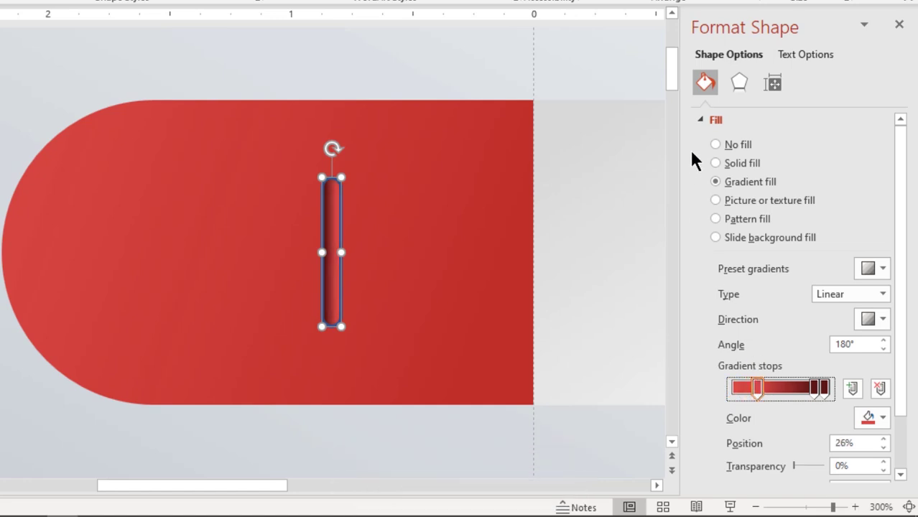
pyautogui.click(697, 119)
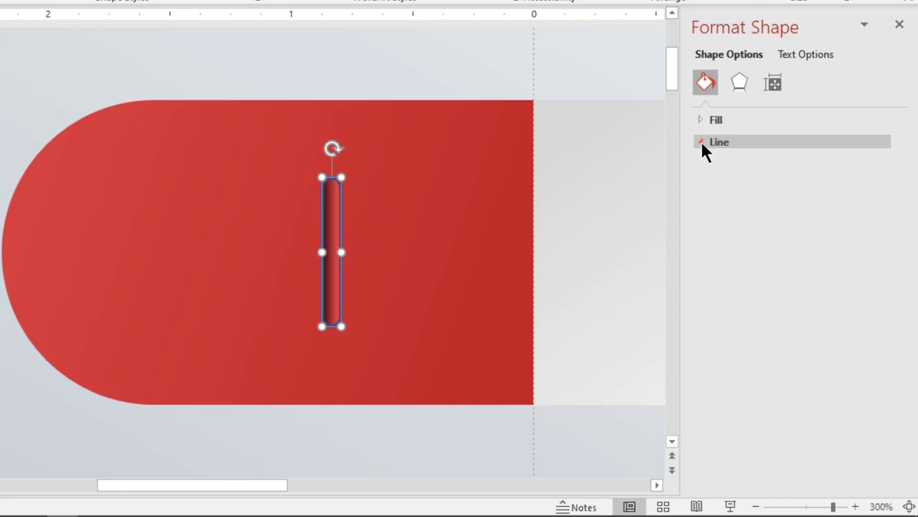
# Step: Give the slot a gradient outline, delete the extra stops, and colour the 74% stop red
pyautogui.click(701, 143)
pyautogui.click(739, 205)
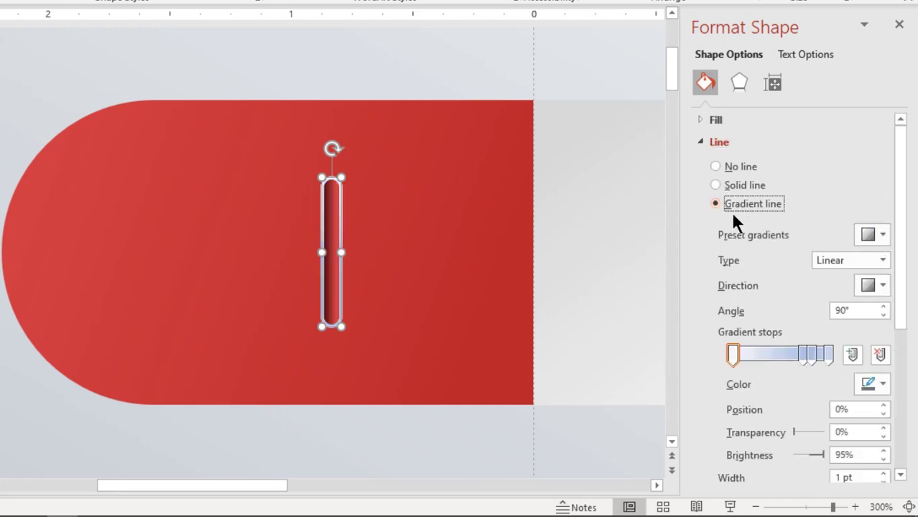
pyautogui.click(826, 347)
pyautogui.click(879, 354)
pyautogui.click(880, 354)
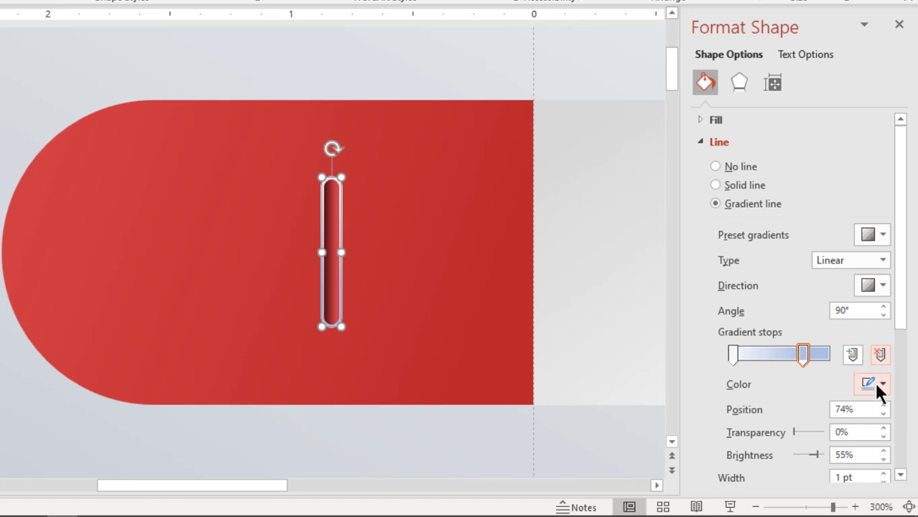
pyautogui.click(877, 382)
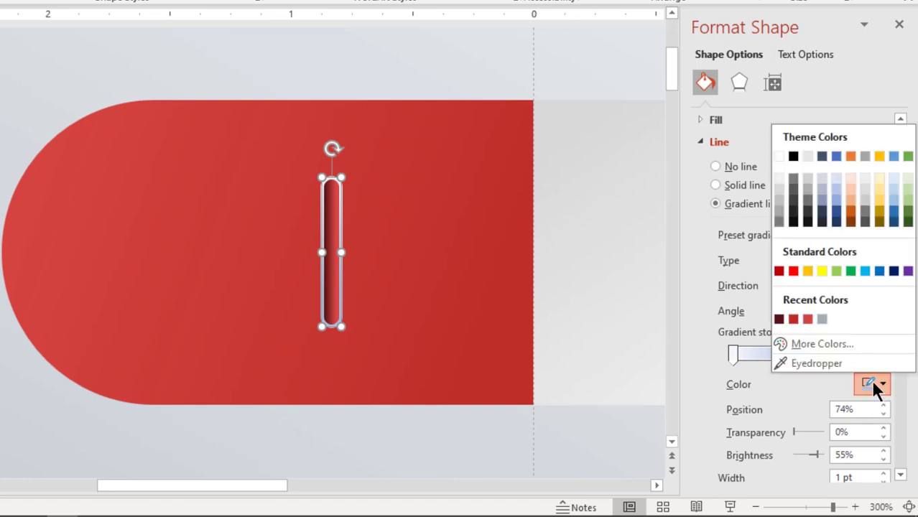
pyautogui.click(794, 321)
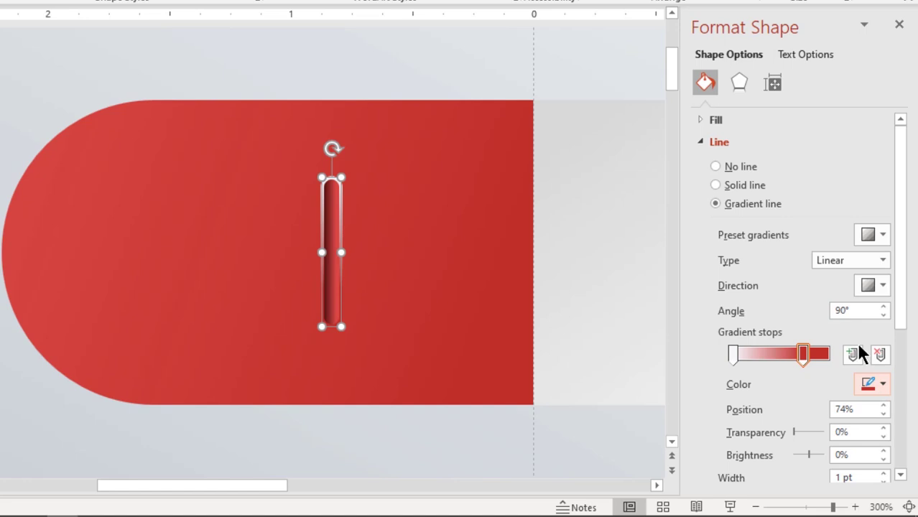
# Step: Set the outline gradient angle to 180°
pyautogui.click(882, 306)
pyautogui.click(882, 306)
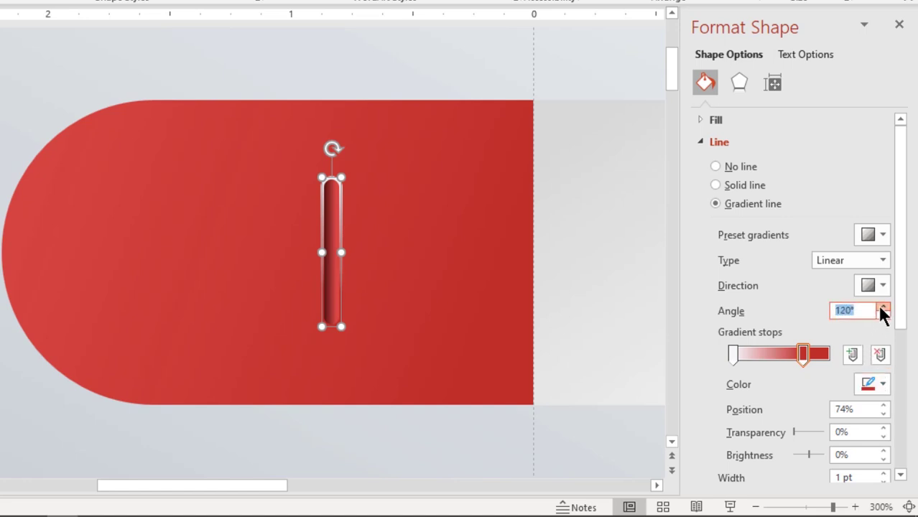
pyautogui.click(882, 306)
pyautogui.click(883, 306)
pyautogui.click(882, 306)
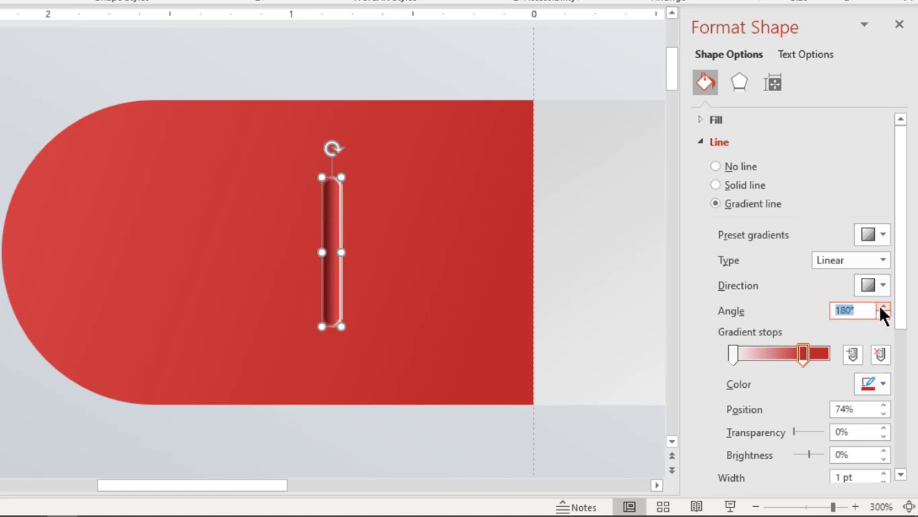
# Step: Colour the left outline stop pale pink #EDAFAD and thin the outline to 0.5 pt
pyautogui.click(733, 353)
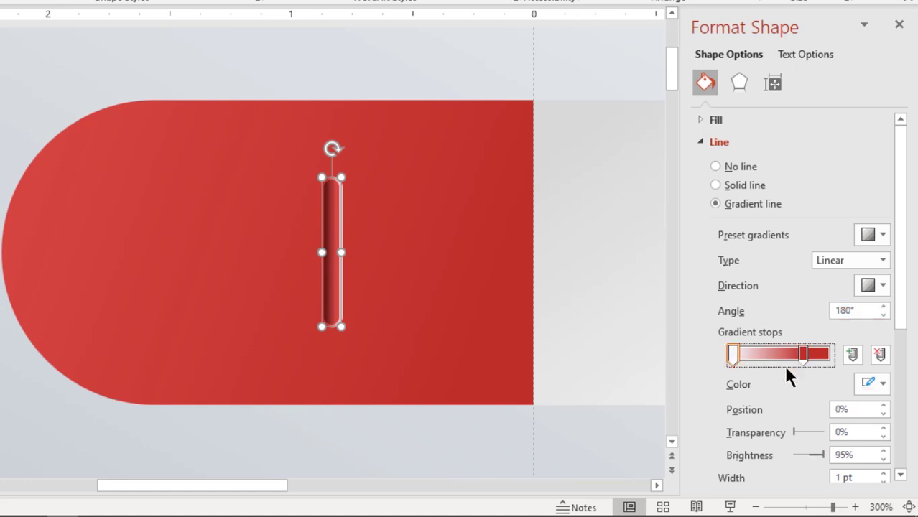
pyautogui.click(871, 378)
pyautogui.click(780, 318)
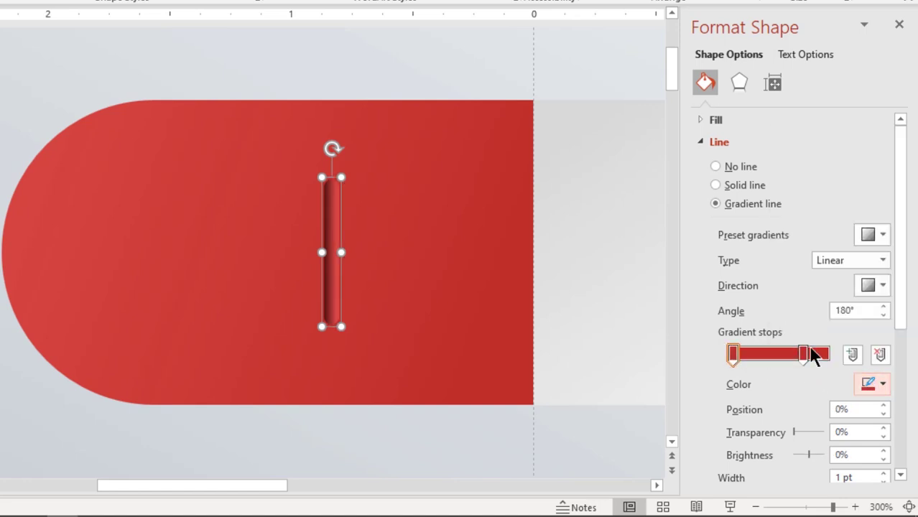
pyautogui.click(874, 379)
pyautogui.click(823, 344)
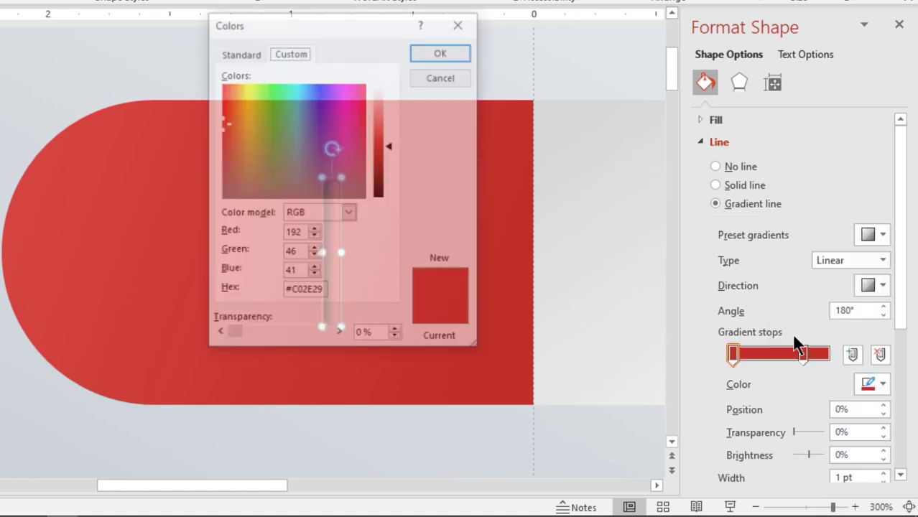
pyautogui.moveTo(389, 115); pyautogui.dragTo(387, 108)
pyautogui.click(439, 54)
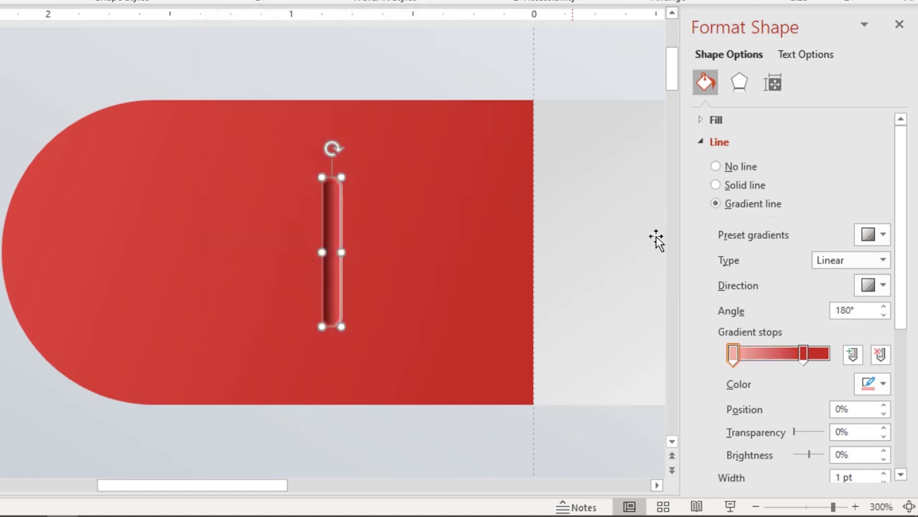
pyautogui.moveTo(903, 240); pyautogui.dragTo(894, 327)
pyautogui.click(888, 319)
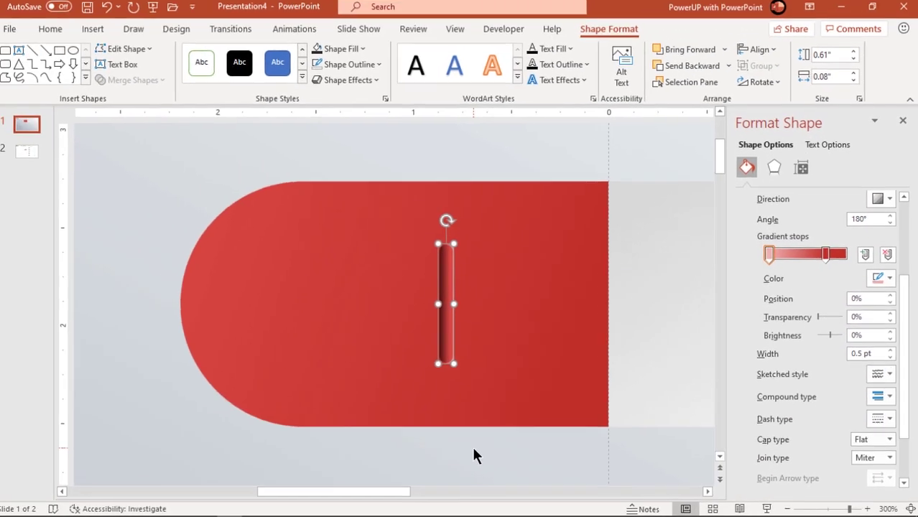
# Step: Zoom back out and draw an oval just below the pill's red half
pyautogui.click(364, 436)
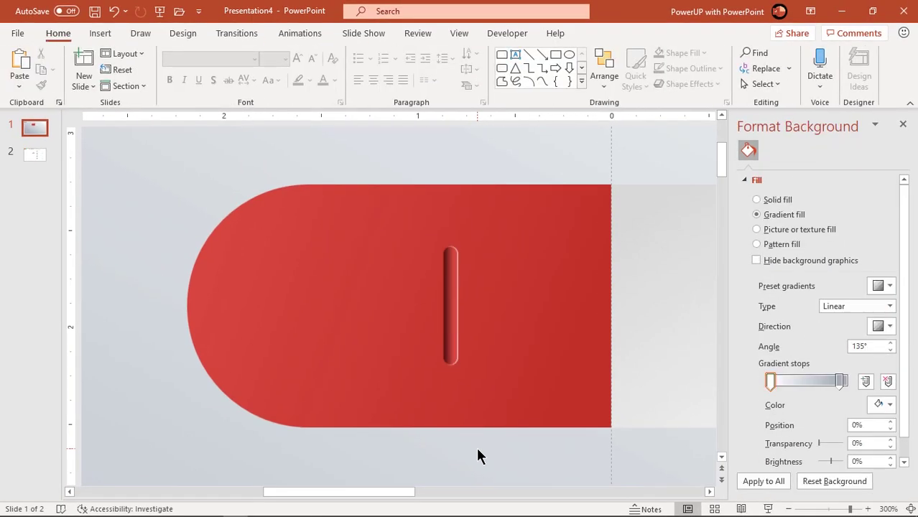
pyautogui.scroll(-5, 478, 450)
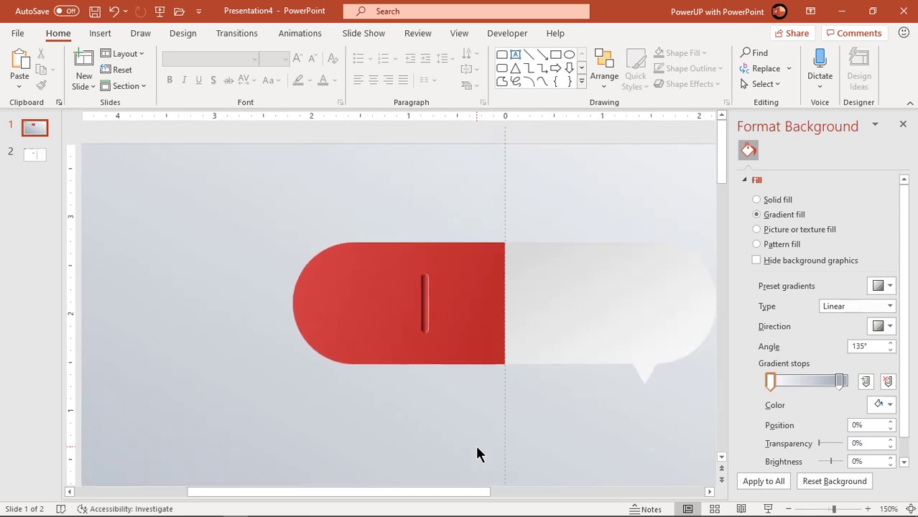
pyautogui.scroll(-5, 477, 451)
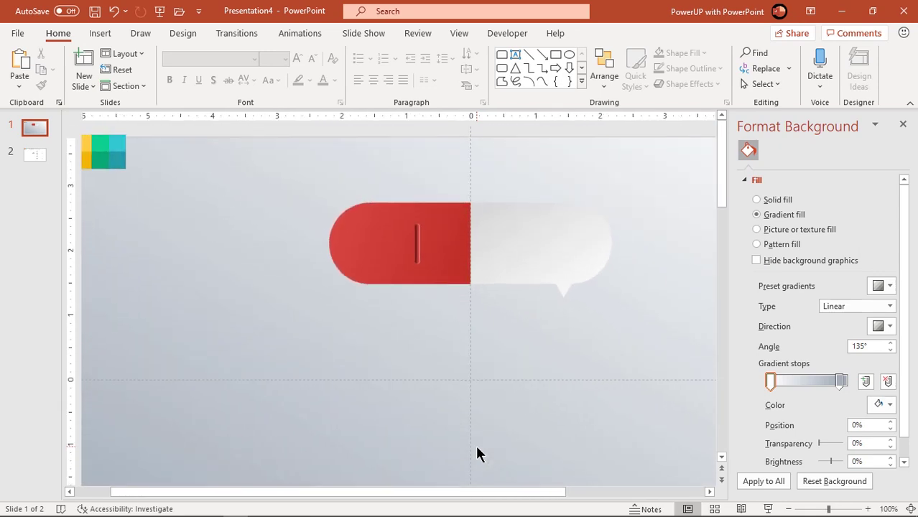
pyautogui.scroll(-3, 477, 448)
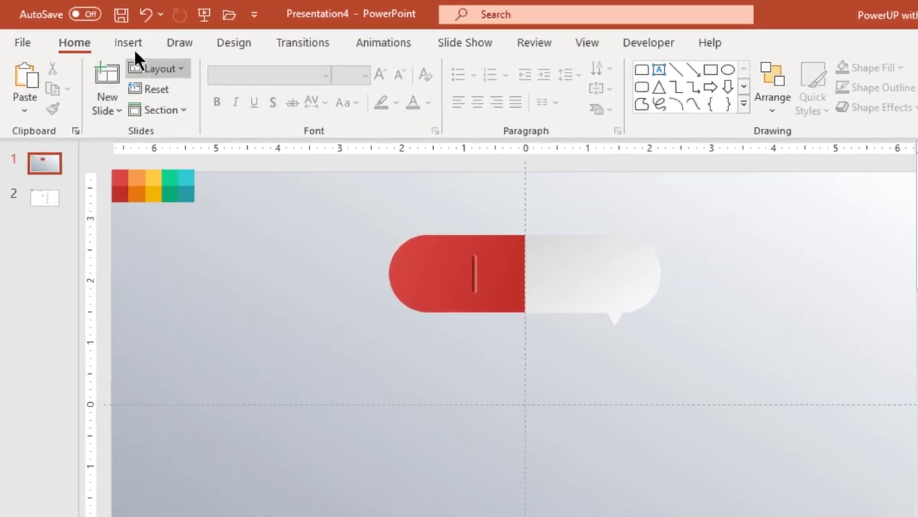
pyautogui.click(105, 35)
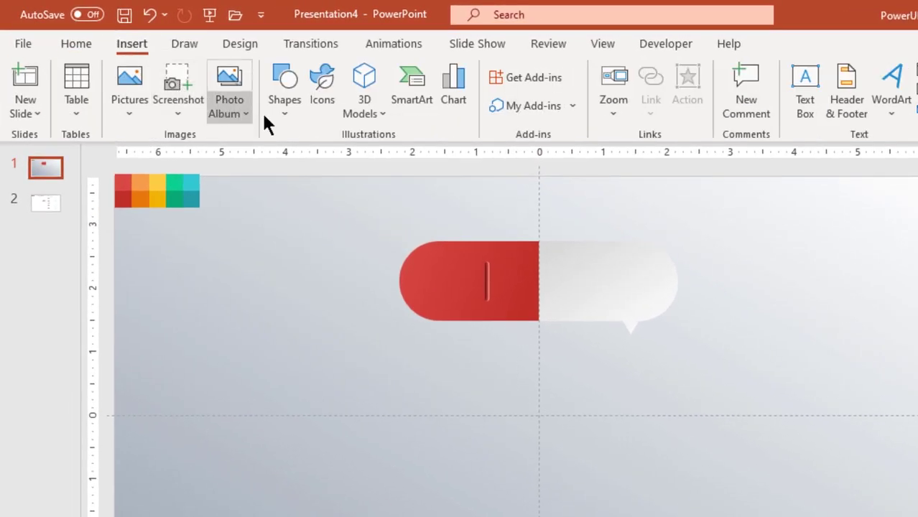
pyautogui.click(280, 119)
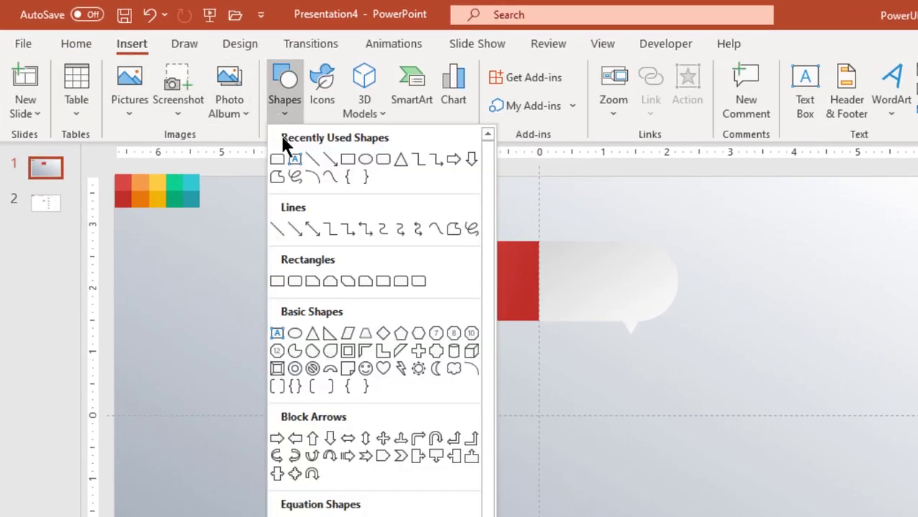
pyautogui.click(361, 158)
pyautogui.moveTo(328, 297); pyautogui.dragTo(545, 391)
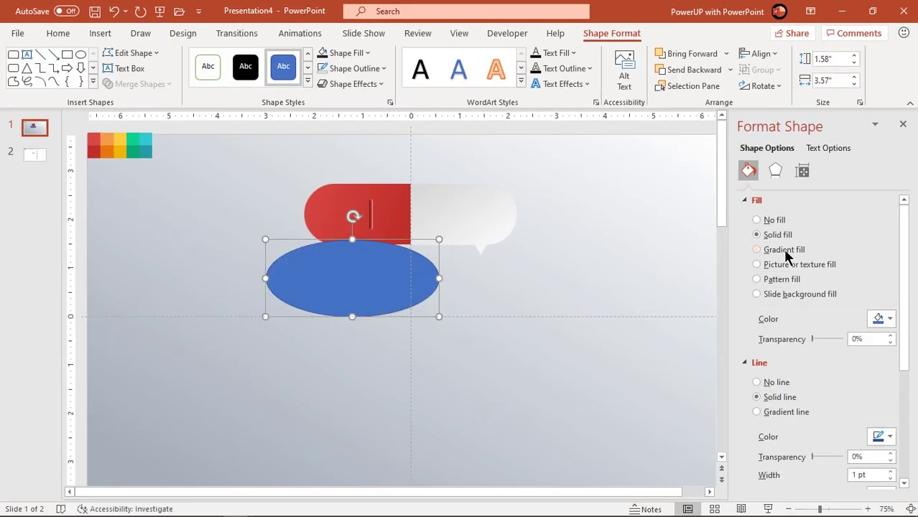
# Step: Give the oval a horizontal gradient fill, light on the left, with a near-black right stop at 91%
pyautogui.click(784, 251)
pyautogui.click(840, 415)
pyautogui.click(882, 437)
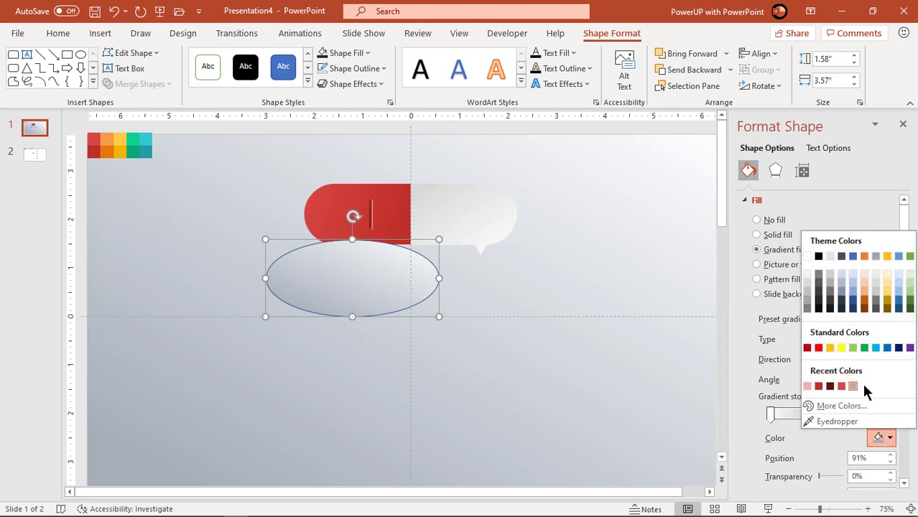
pyautogui.click(819, 301)
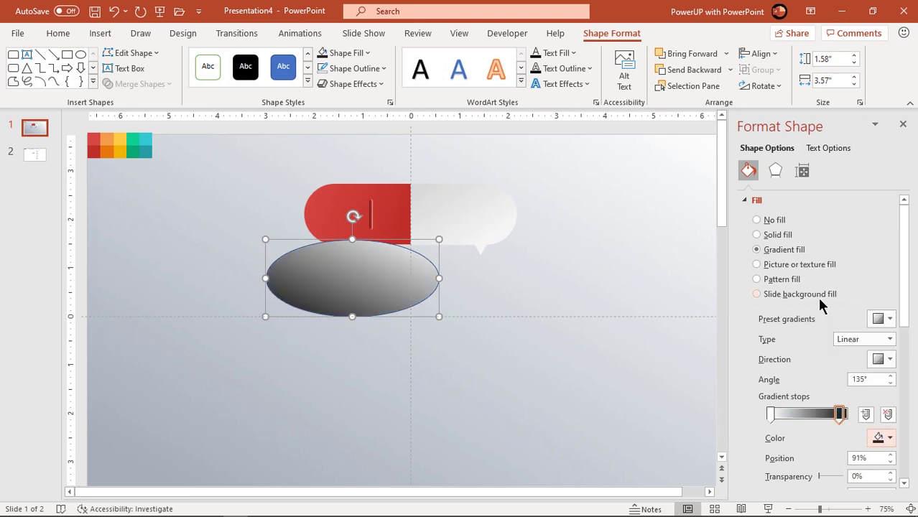
pyautogui.click(882, 362)
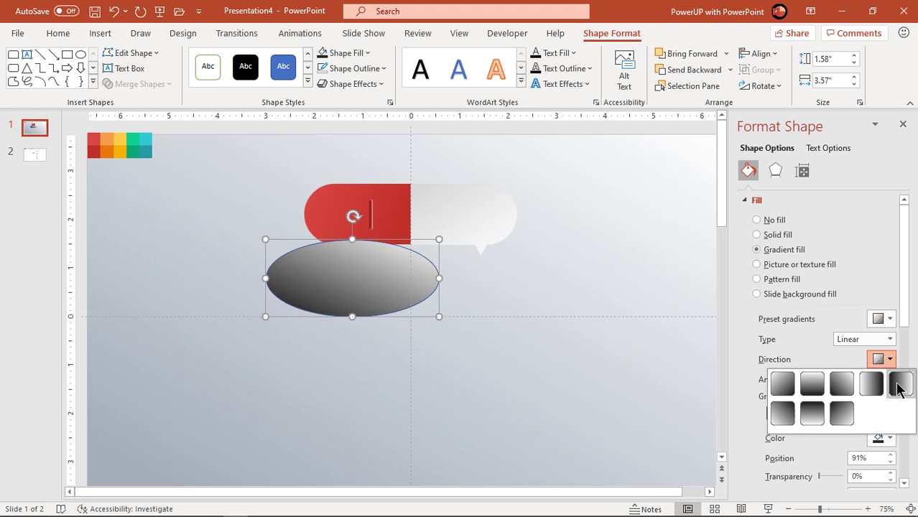
pyautogui.click(898, 384)
pyautogui.click(885, 359)
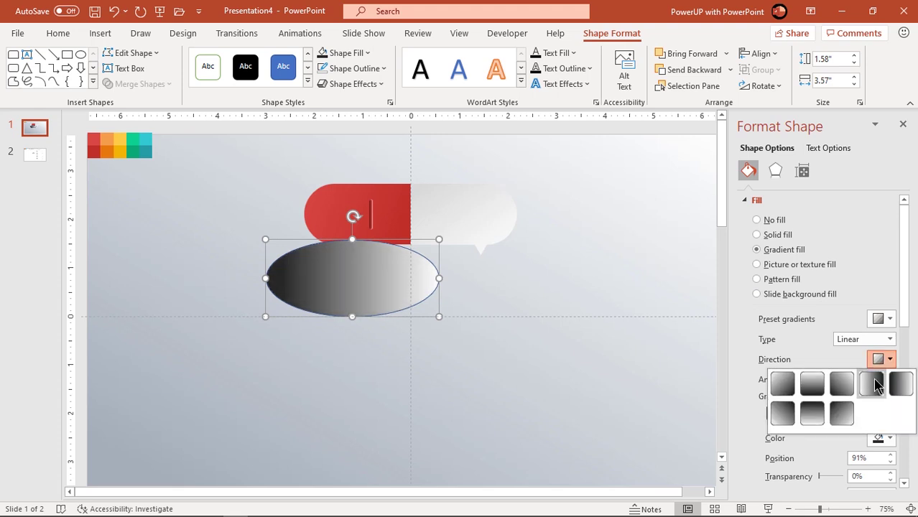
pyautogui.click(875, 385)
# Step: Make the 0% gradient stop a grey sampled from the slide, and remove the oval's outline
pyautogui.click(772, 415)
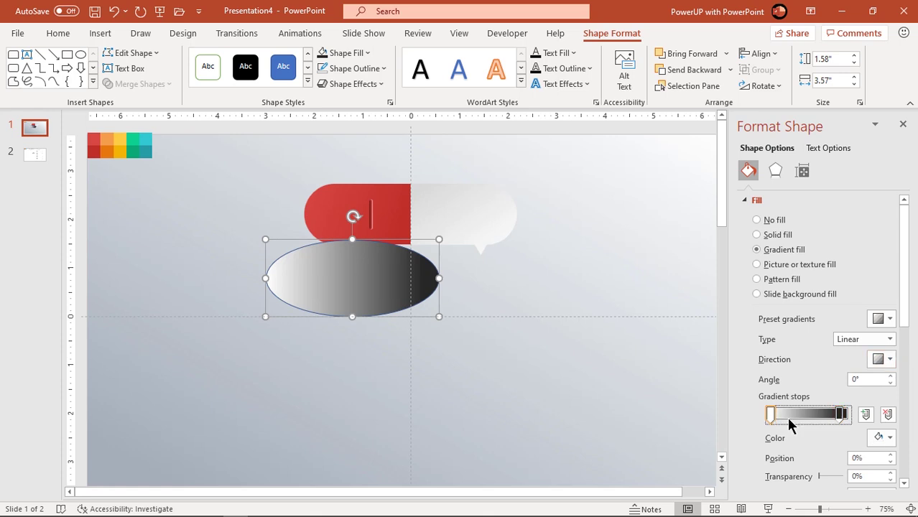
pyautogui.click(883, 437)
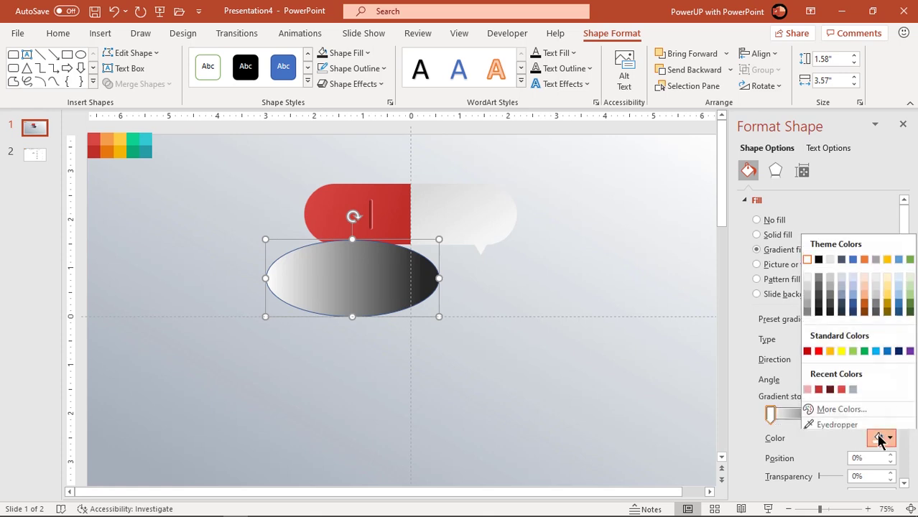
pyautogui.click(840, 422)
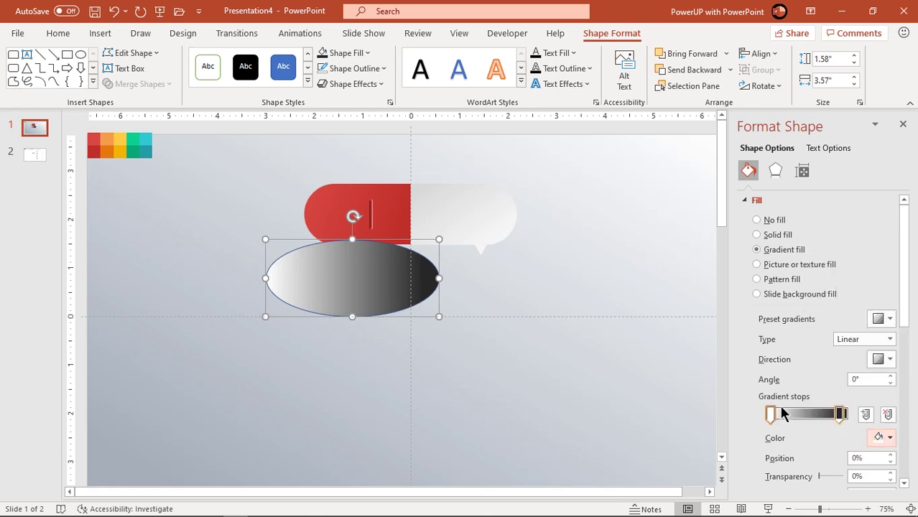
pyautogui.click(305, 238)
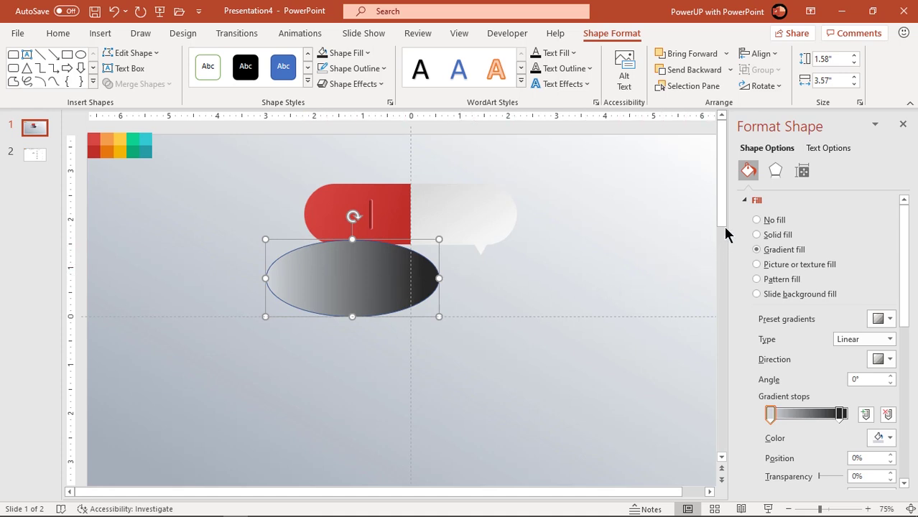
pyautogui.click(747, 201)
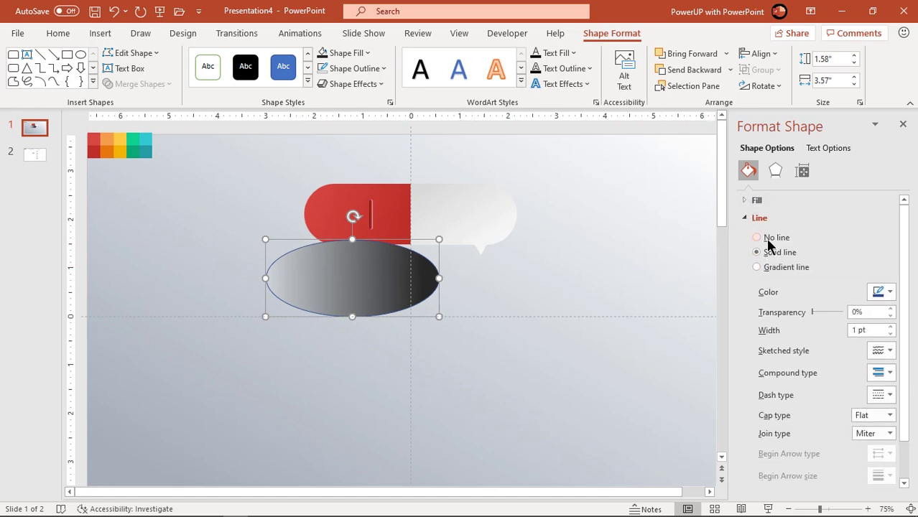
pyautogui.click(767, 242)
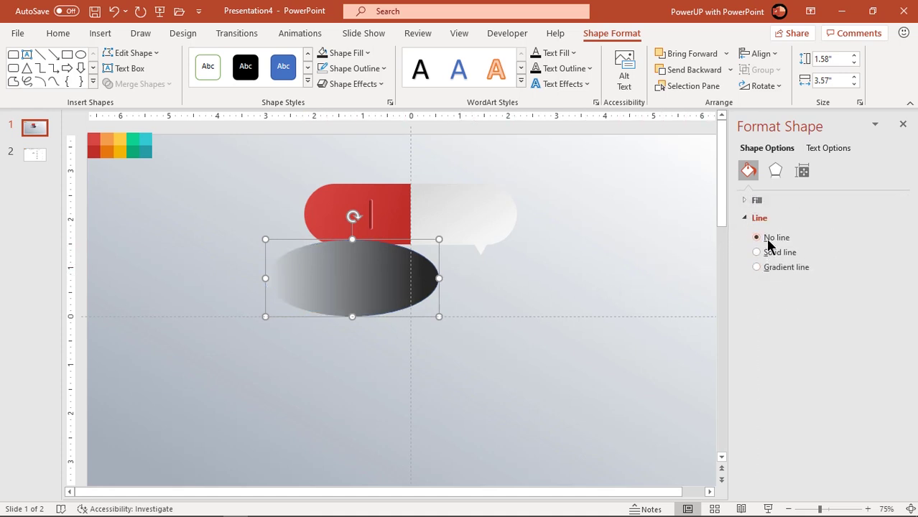
pyautogui.click(776, 174)
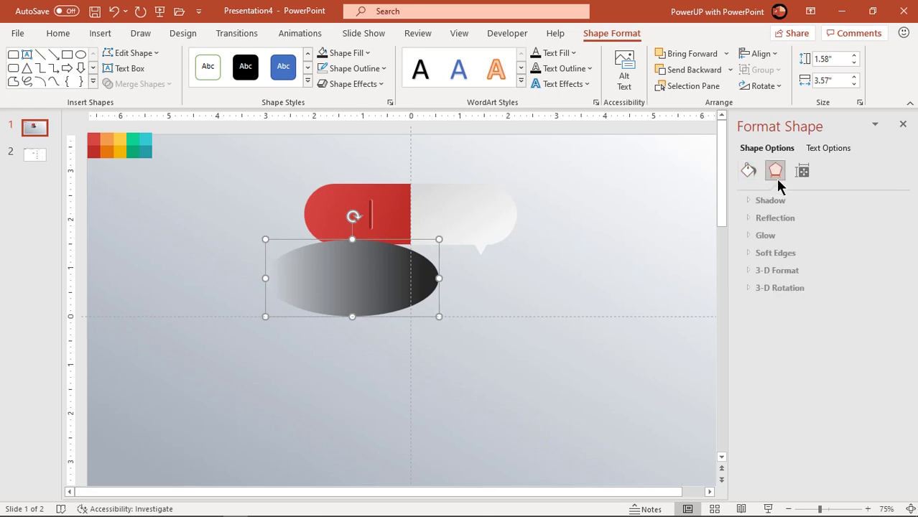
# Step: Give the oval 32 pt soft edges, tilt it slightly, and move it under the red pill
pyautogui.click(770, 253)
pyautogui.moveTo(772, 292); pyautogui.dragTo(793, 292)
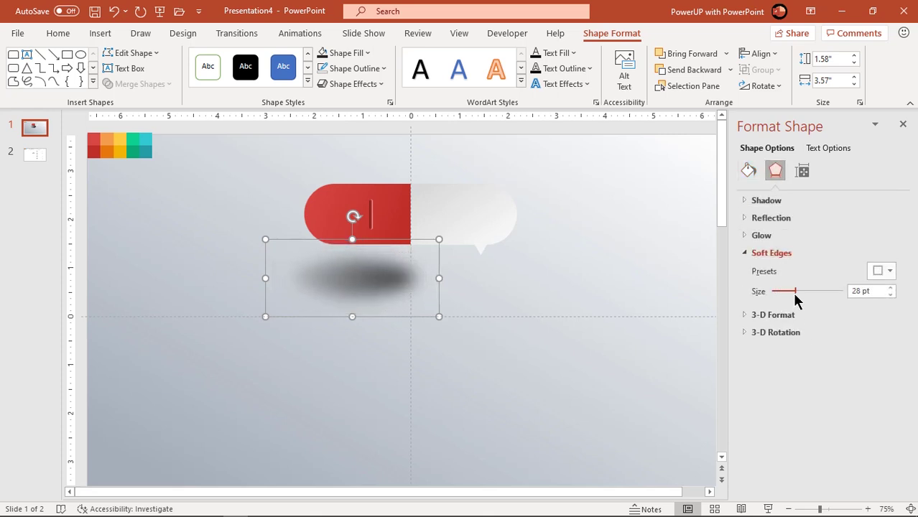
pyautogui.moveTo(353, 217); pyautogui.dragTo(347, 216)
pyautogui.moveTo(364, 281); pyautogui.dragTo(371, 251)
# Step: Send the blurred oval behind the pill and nudge it into place along the pill's lower edge
pyautogui.rightClick(370, 251)
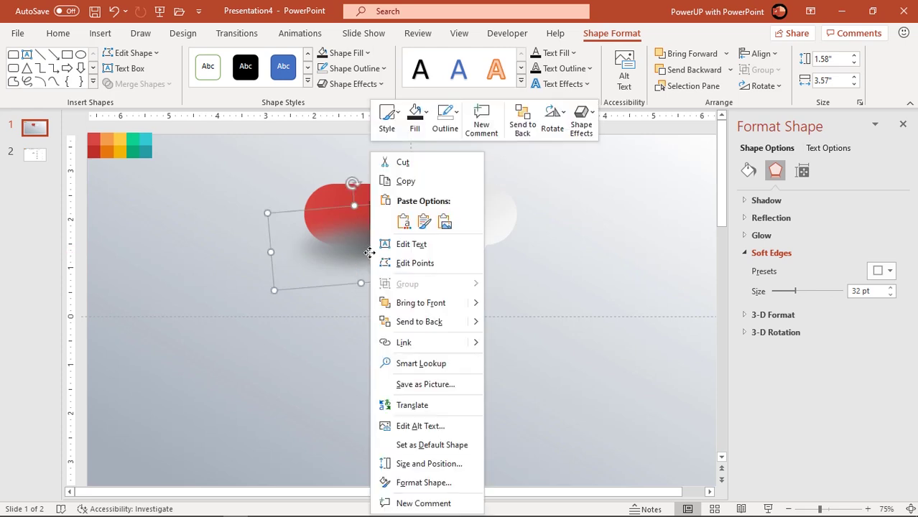
pyautogui.click(412, 324)
pyautogui.press('Escape')
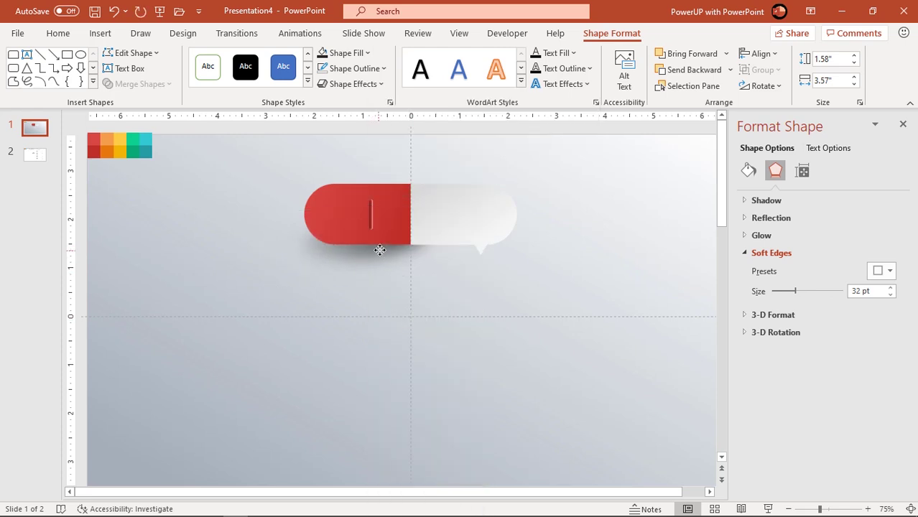
pyautogui.moveTo(380, 249); pyautogui.dragTo(380, 251)
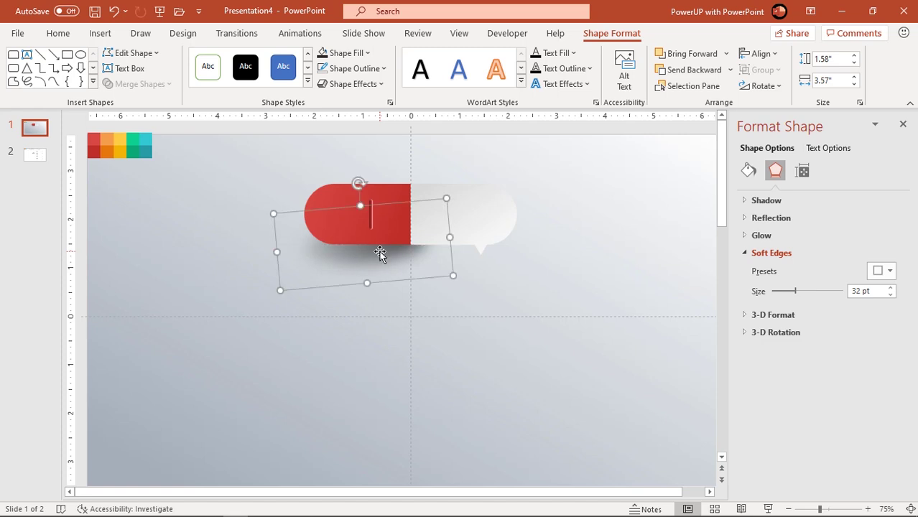
pyautogui.hotkey('ctrl', 'Up')
pyautogui.hotkey('ctrl', 'Up')
pyautogui.hotkey('ctrl', 'Up')
pyautogui.hotkey('ctrl', 'Up')
pyautogui.hotkey('ctrl', 'Up')
pyautogui.hotkey('ctrl', 'Up')
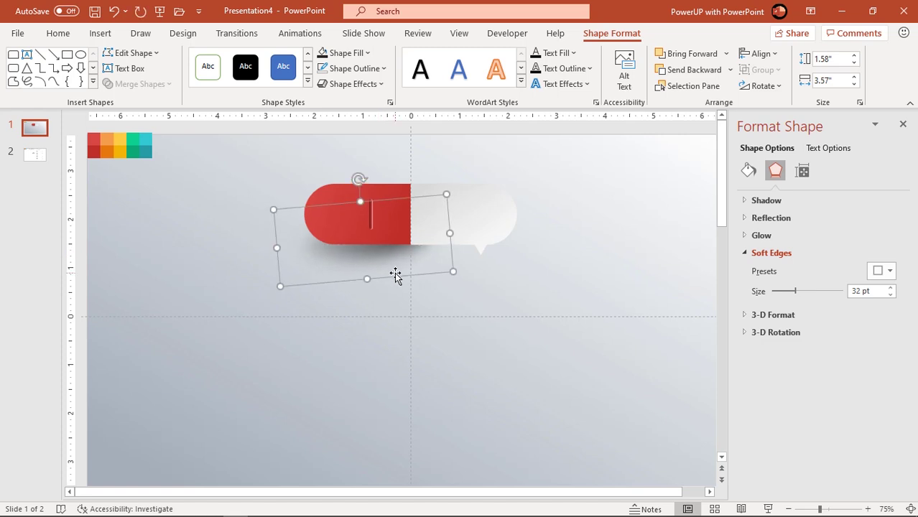
pyautogui.click(499, 300)
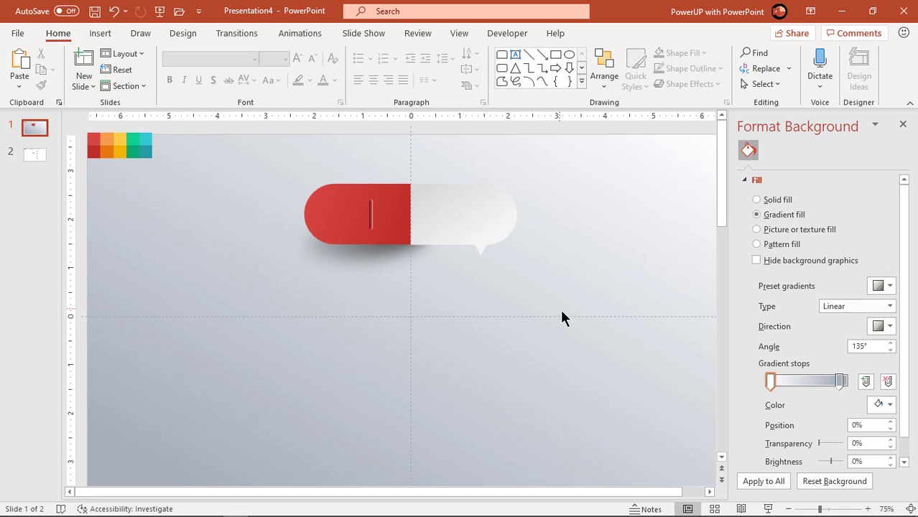
# Step: Group the two pill halves and the shadow oval into one object
pyautogui.moveTo(578, 329); pyautogui.dragTo(206, 149)
pyautogui.rightClick(329, 225)
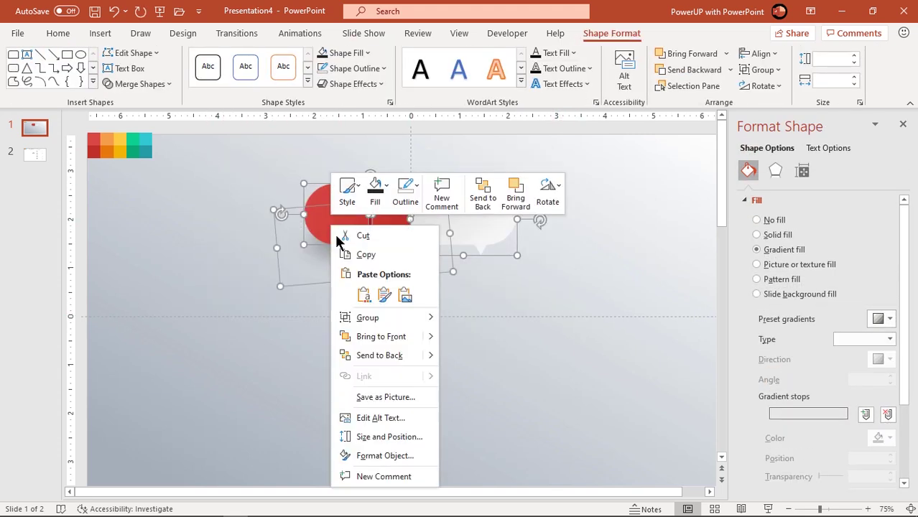
pyautogui.moveTo(374, 317)
pyautogui.click(466, 316)
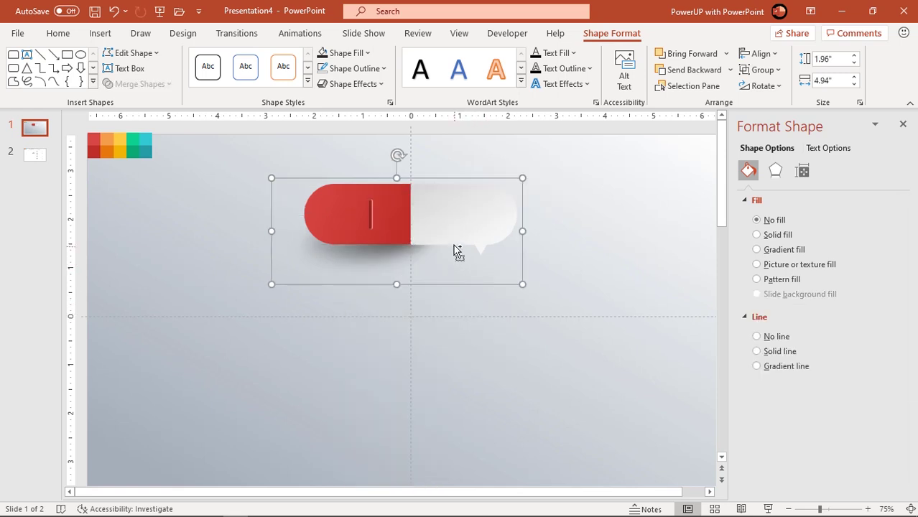
# Step: Add a horizontally flipped copy with red on the right, fitted under the first pill and sent behind it
pyautogui.moveTo(451, 239); pyautogui.dragTo(450, 277)
pyautogui.click(764, 87)
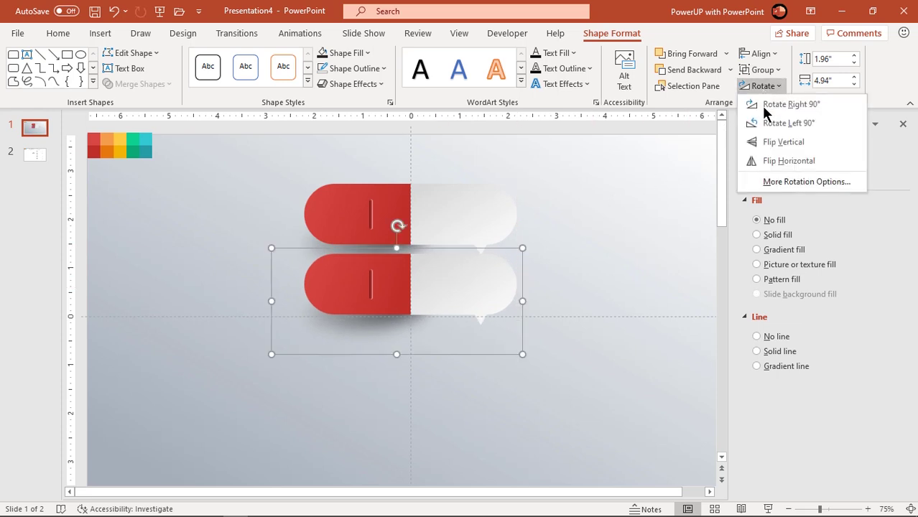
pyautogui.click(766, 162)
pyautogui.moveTo(395, 289); pyautogui.dragTo(424, 279)
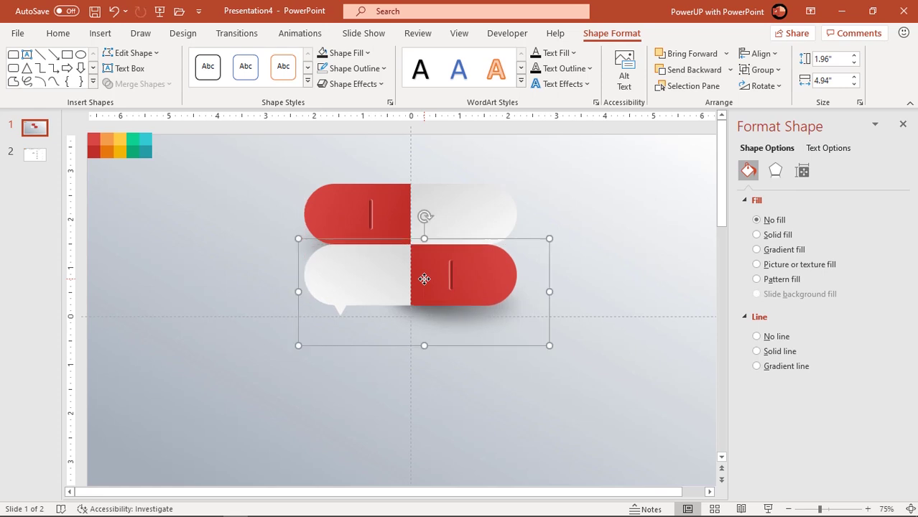
pyautogui.rightClick(424, 279)
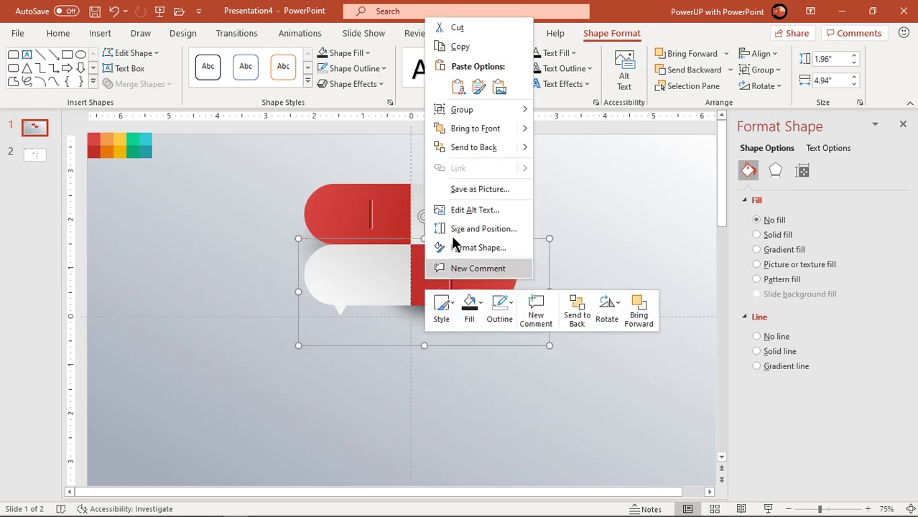
pyautogui.click(472, 147)
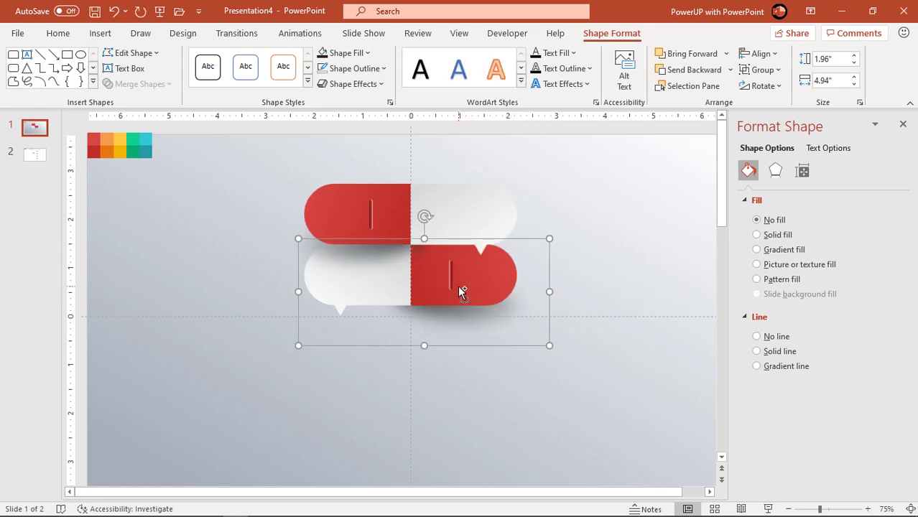
# Step: Duplicate and flip the second pill, placing the red-left third pill below and behind it
pyautogui.hotkey('ctrl', 'd')
pyautogui.click(760, 86)
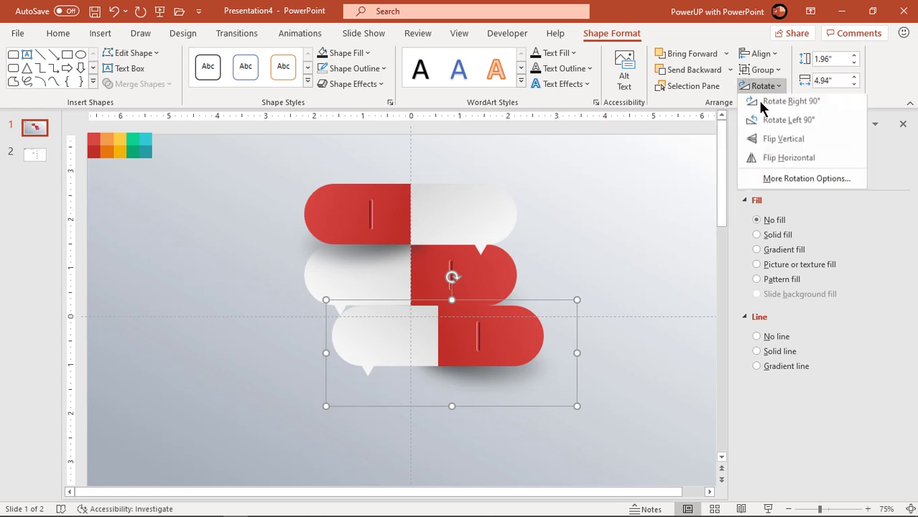
pyautogui.click(758, 159)
pyautogui.moveTo(500, 330); pyautogui.dragTo(444, 328)
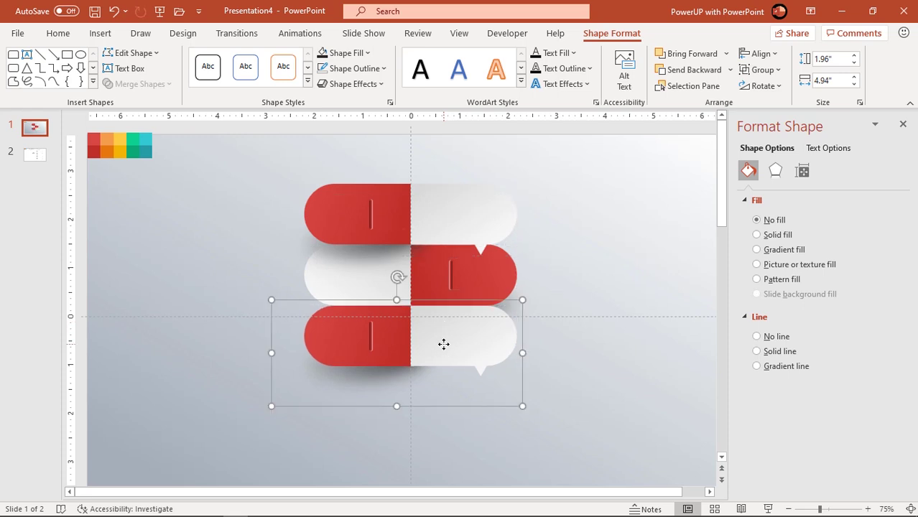
pyautogui.rightClick(444, 344)
pyautogui.click(467, 213)
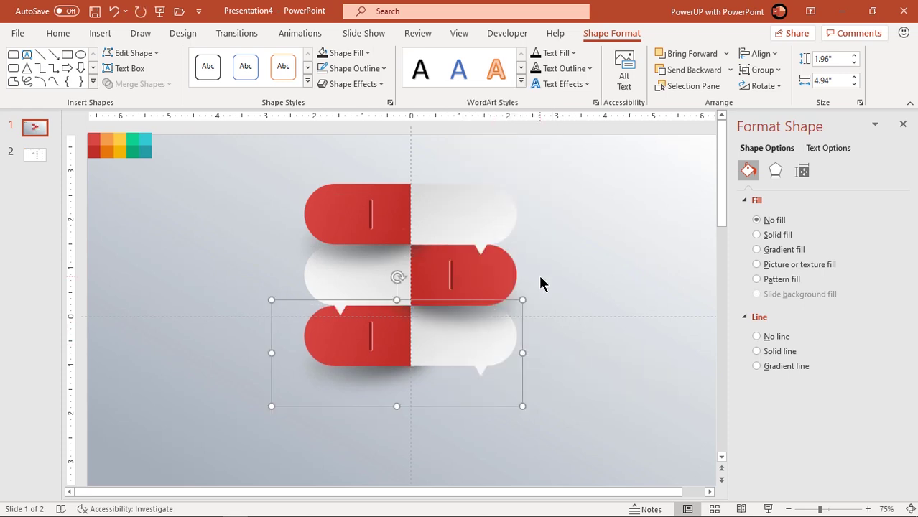
# Step: Duplicate and flip the third pill, placing the red-right fourth pill below and behind it
pyautogui.hotkey('ctrl', 'd')
pyautogui.click(763, 86)
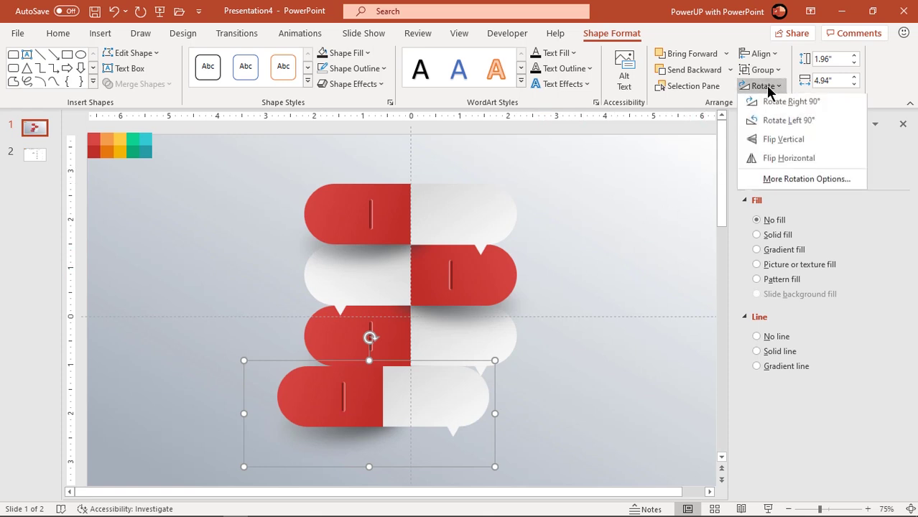
pyautogui.click(771, 159)
pyautogui.moveTo(328, 402); pyautogui.dragTo(384, 401)
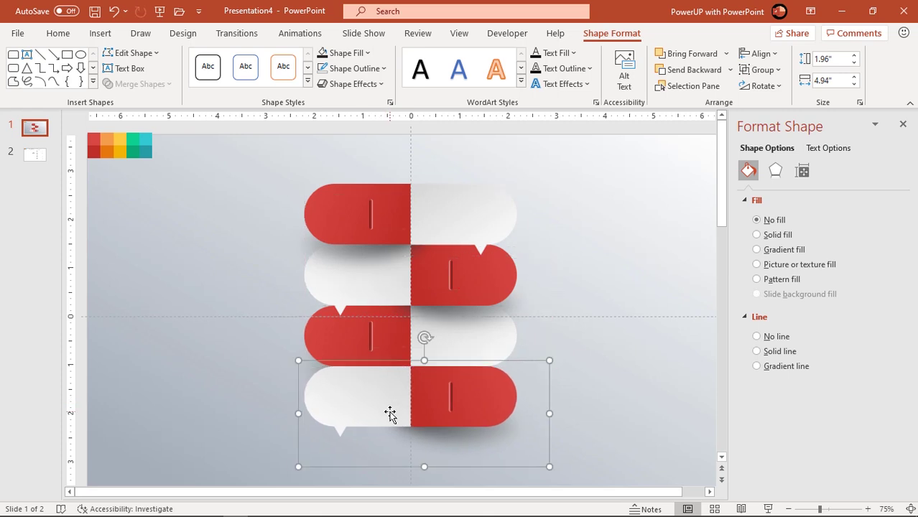
pyautogui.rightClick(398, 408)
pyautogui.click(440, 288)
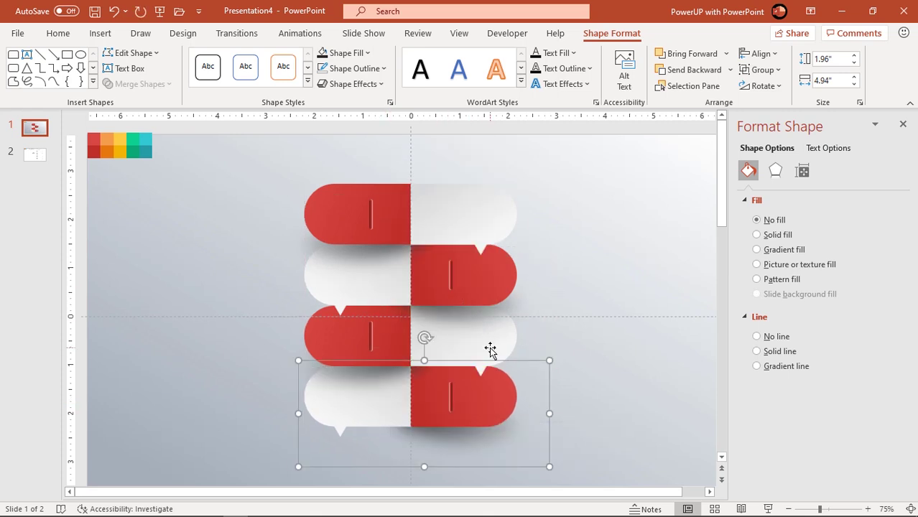
pyautogui.scroll(-1, 491, 350)
# Step: Duplicate and flip the fourth pill, lining up the red-left fifth pill at the column's bottom
pyautogui.hotkey('ctrl', 'd')
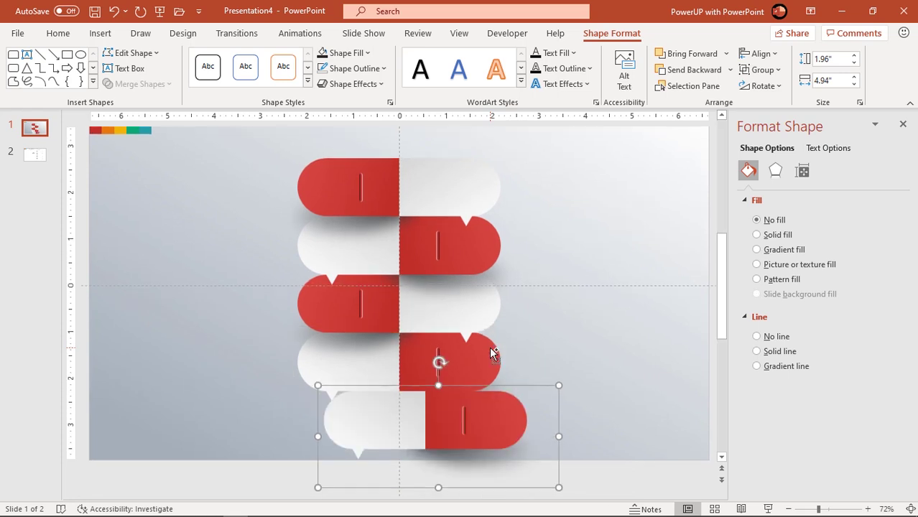
pyautogui.click(762, 85)
pyautogui.click(766, 158)
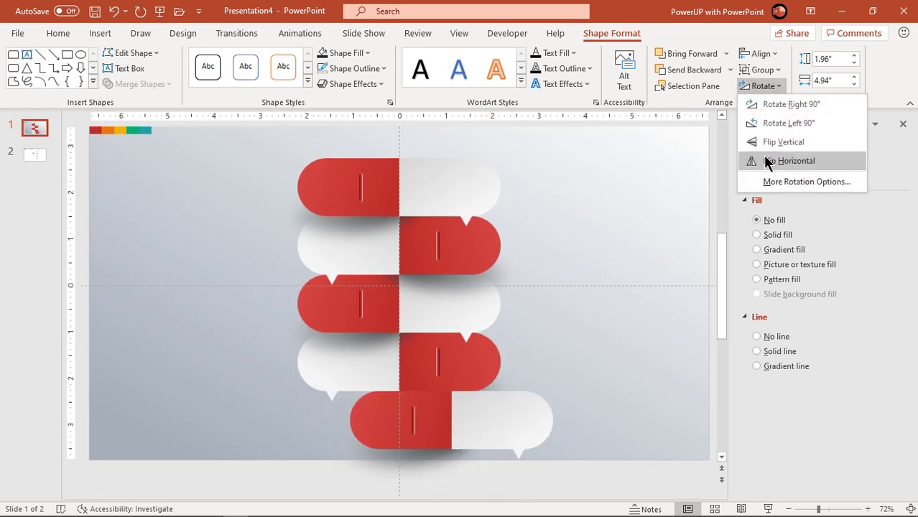
pyautogui.moveTo(469, 415); pyautogui.dragTo(421, 423)
# Step: Select all five pills from bottom to top and drag the whole stack slightly upward
pyautogui.rightClick(421, 423)
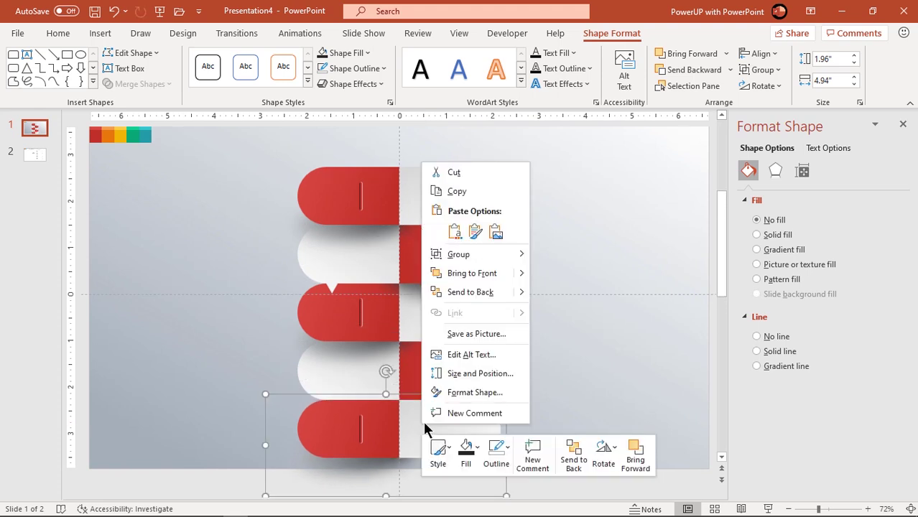
pyautogui.press('Escape')
pyautogui.keyDown('ctrl'); pyautogui.click(427, 370); pyautogui.keyUp('ctrl')
pyautogui.keyDown('ctrl'); pyautogui.click(440, 324); pyautogui.keyUp('ctrl')
pyautogui.keyDown('ctrl'); pyautogui.click(461, 264); pyautogui.keyUp('ctrl')
pyautogui.keyDown('ctrl'); pyautogui.click(464, 204); pyautogui.keyUp('ctrl')
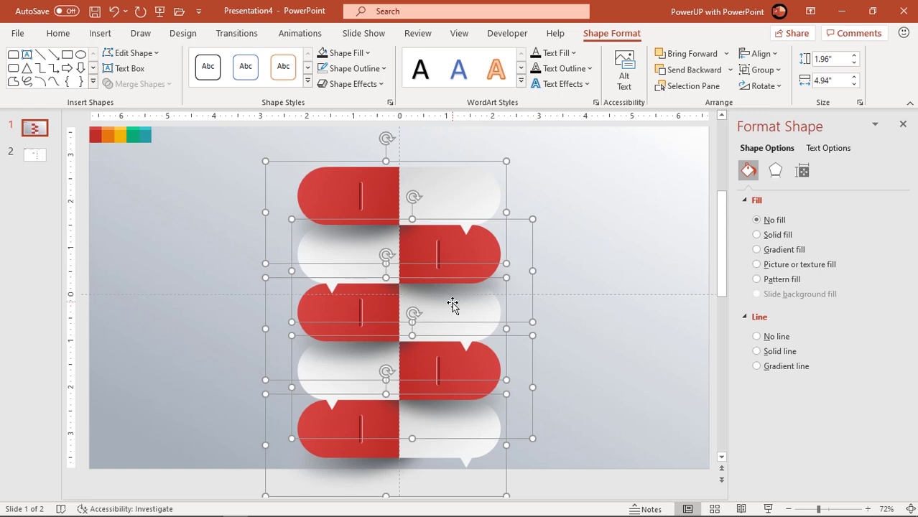
pyautogui.moveTo(453, 312); pyautogui.dragTo(453, 292)
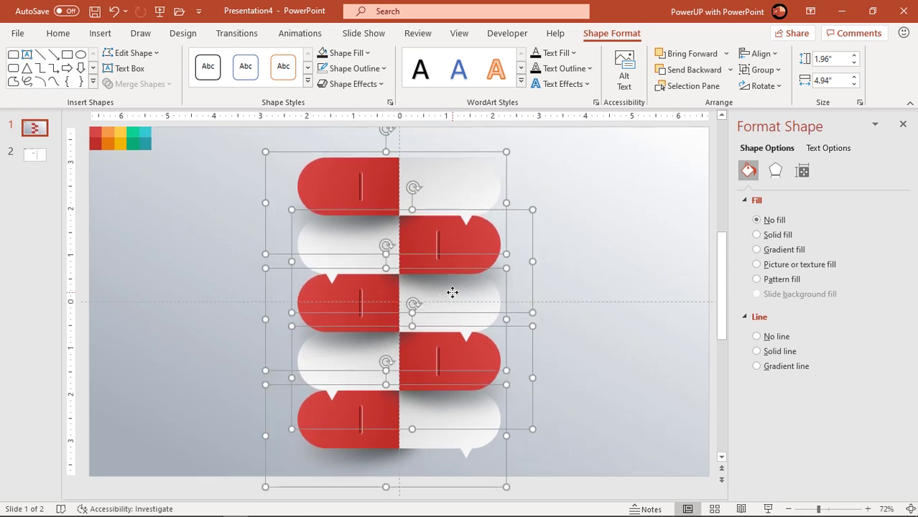
pyautogui.rightClick(451, 298)
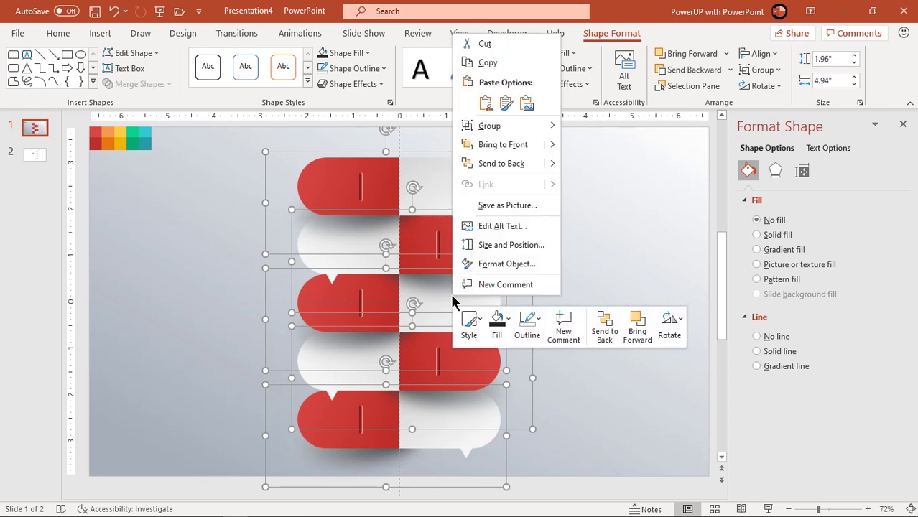
pyautogui.moveTo(494, 127)
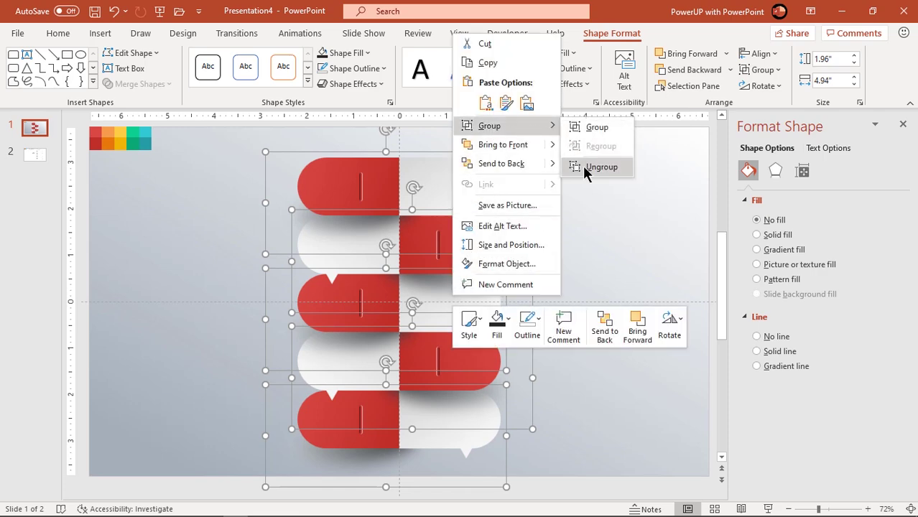